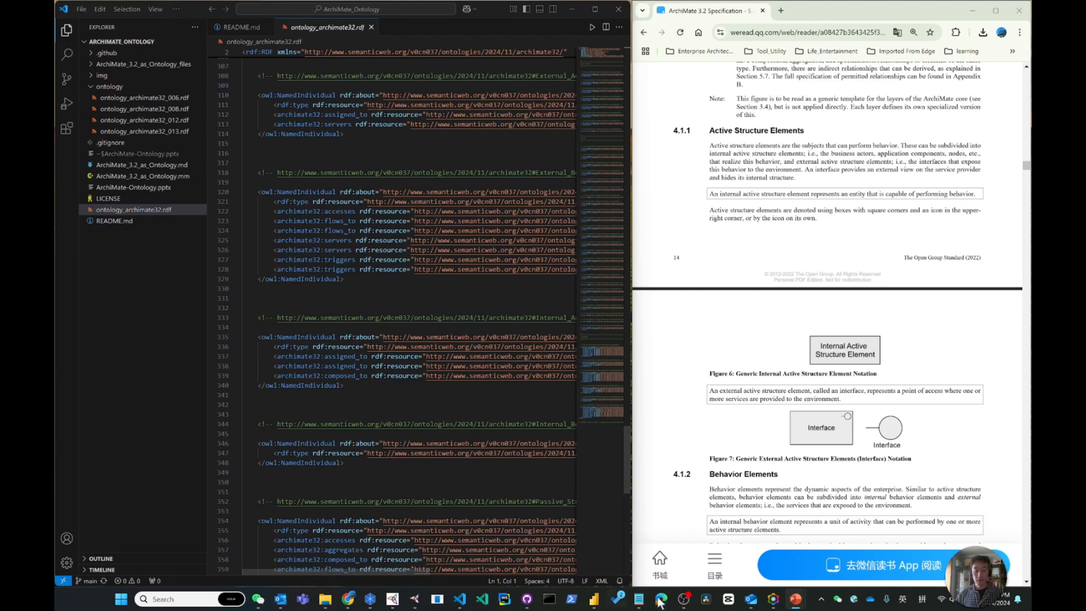
Switch to Protégé, select Active_Structure_Element, and add the rdfs:comment "Active structure elements are the subjects that can perform behavior."
{"action": "left_click", "coordinate": [417, 601]}
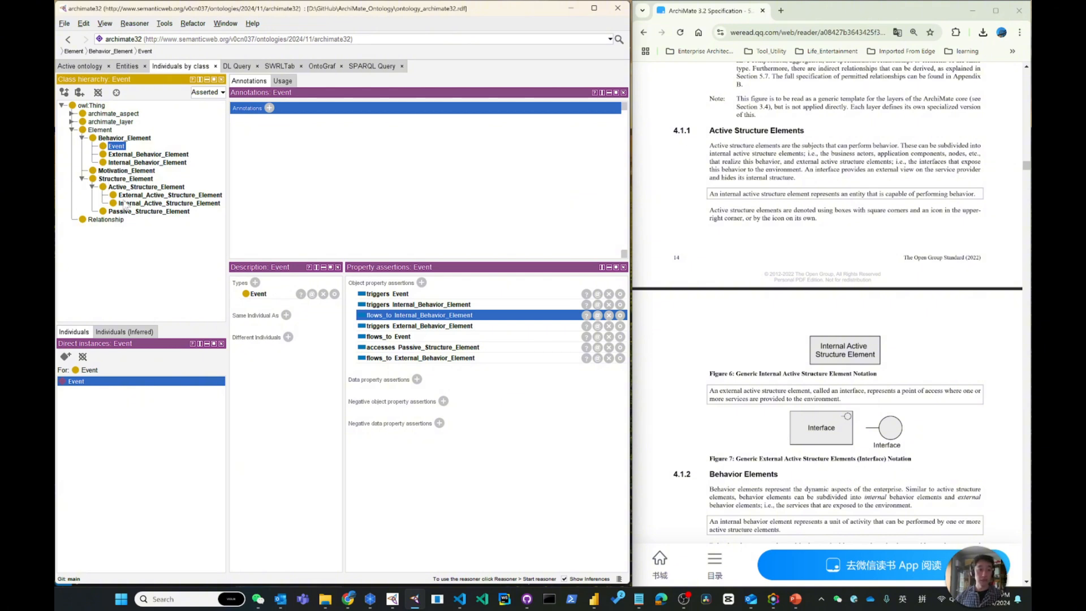
{"action": "left_click", "coordinate": [136, 188]}
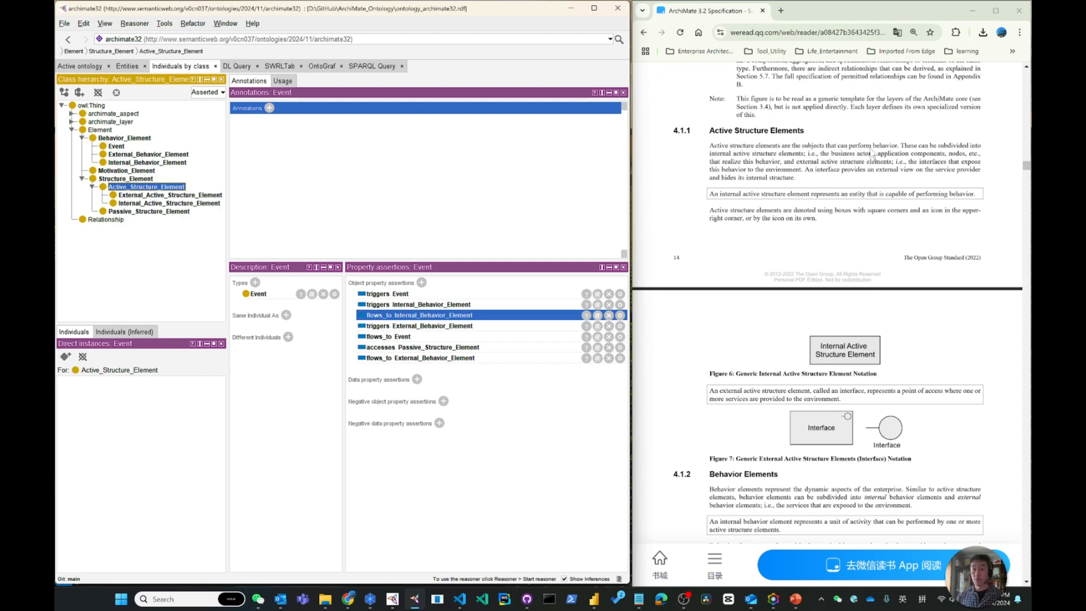
{"action": "left_click", "coordinate": [269, 108]}
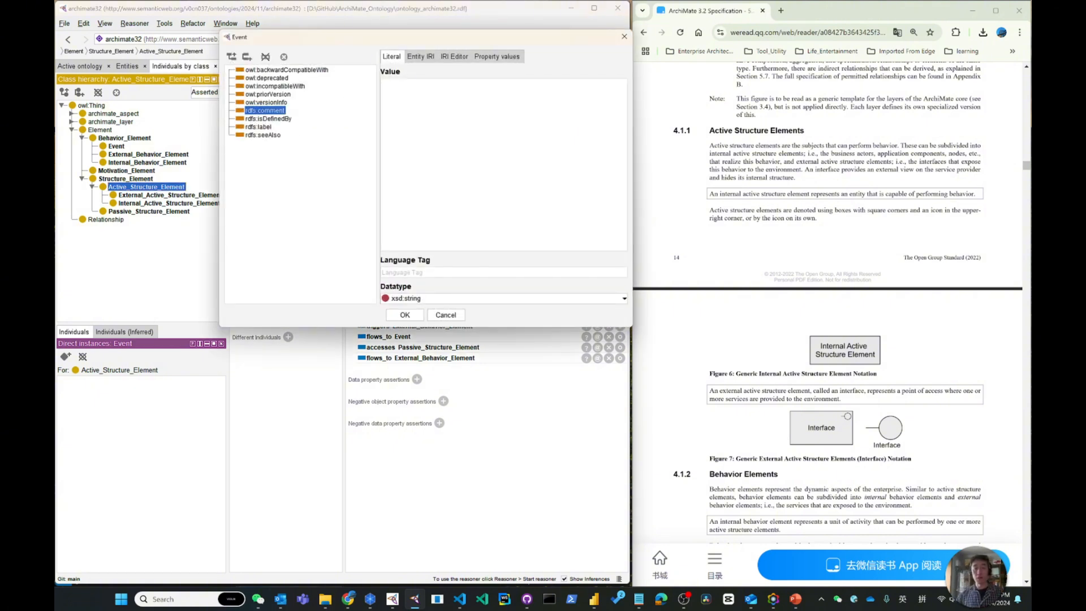
{"action": "type", "text": "Active "}
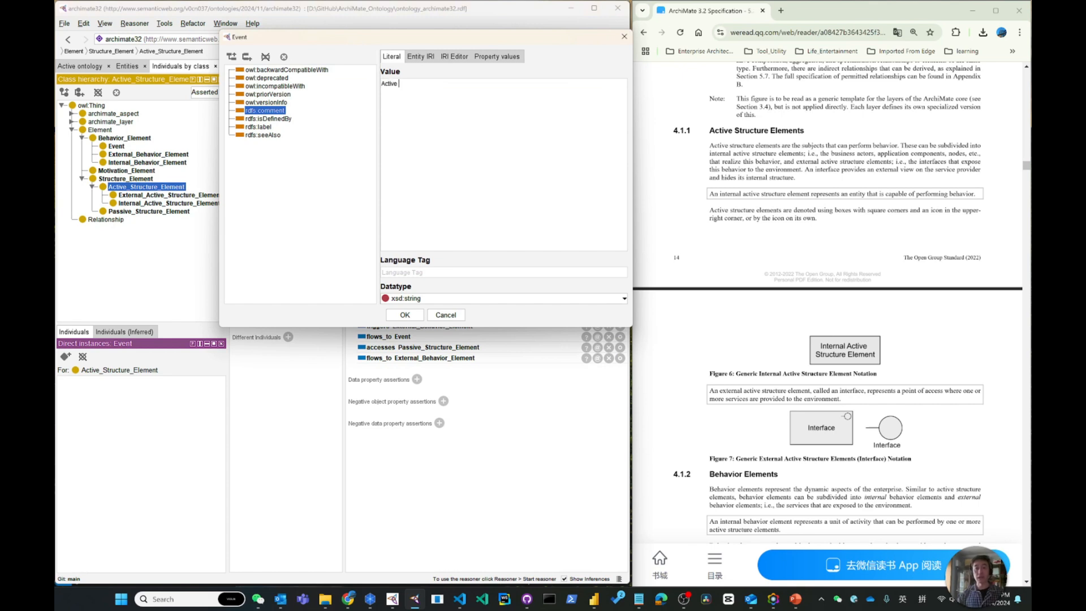
{"action": "type", "text": "structure elements are the subjects "}
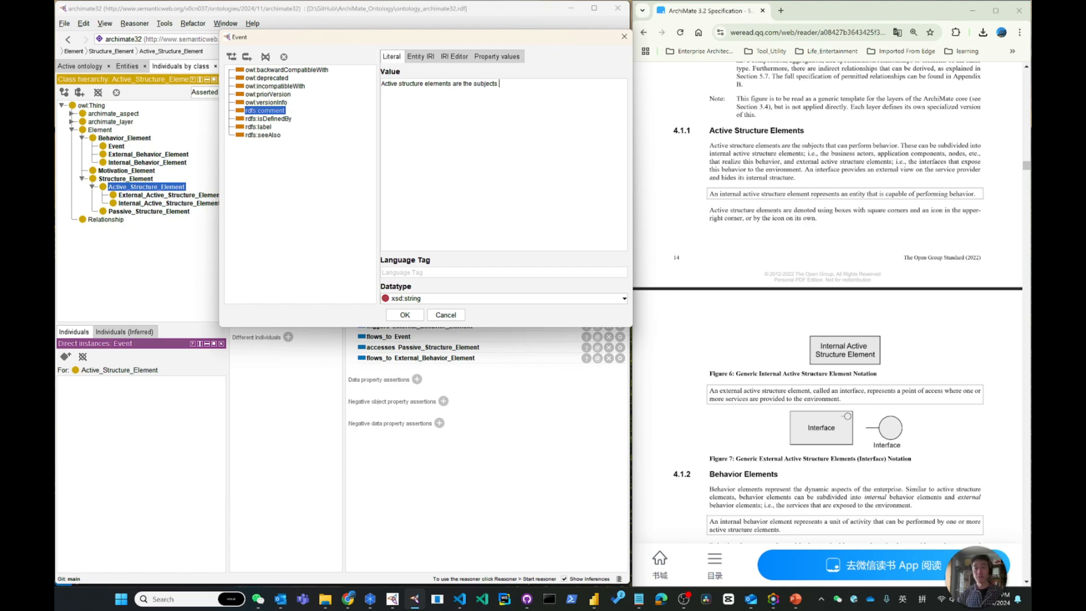
{"action": "type", "text": "that can perform behavior."}
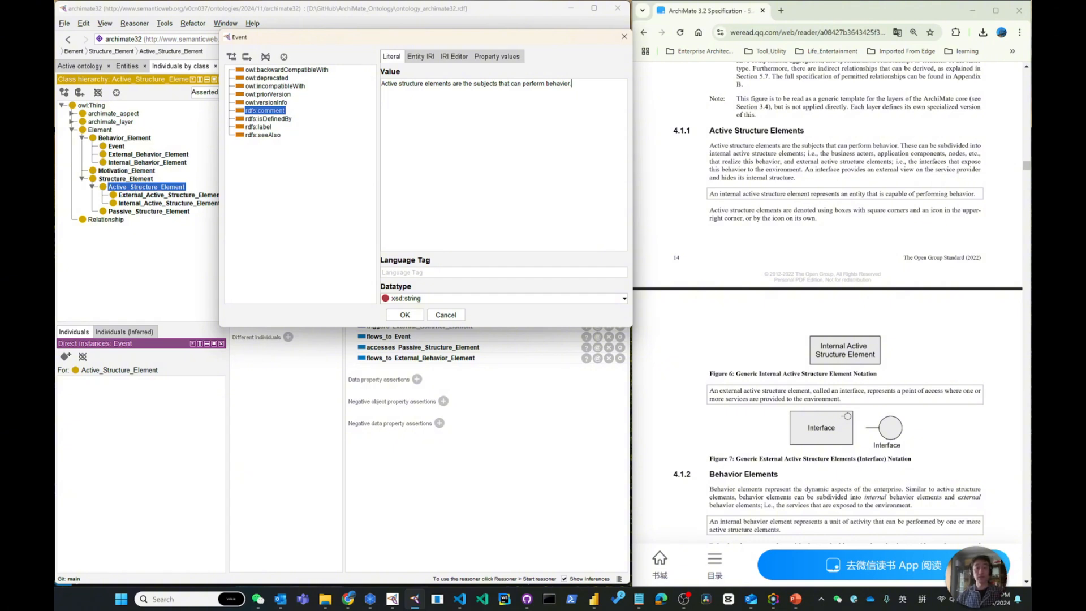
{"action": "left_click", "coordinate": [404, 314]}
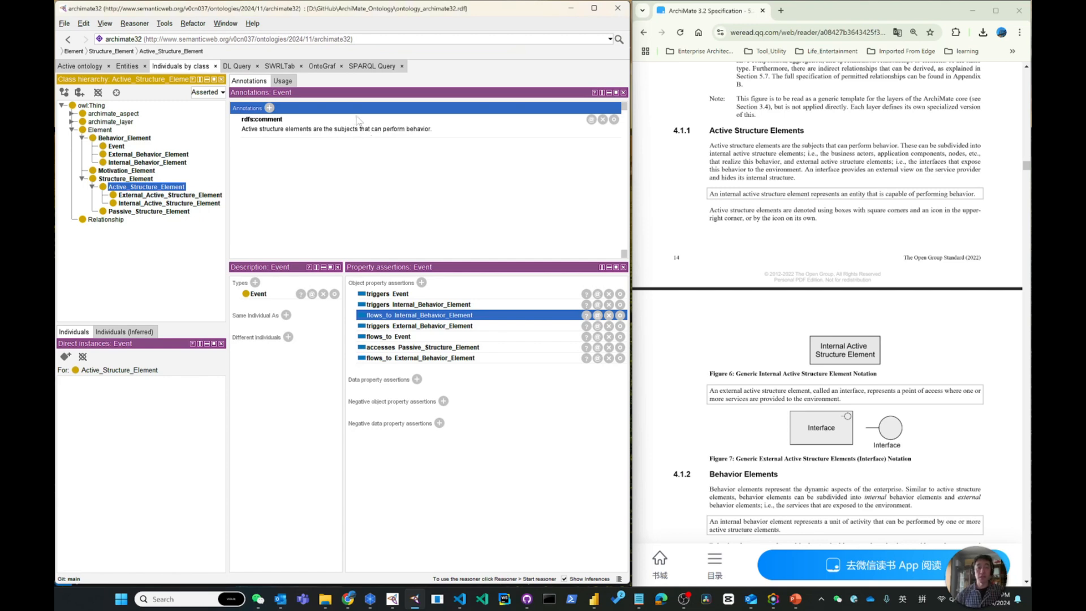
{"action": "left_click", "coordinate": [63, 23]}
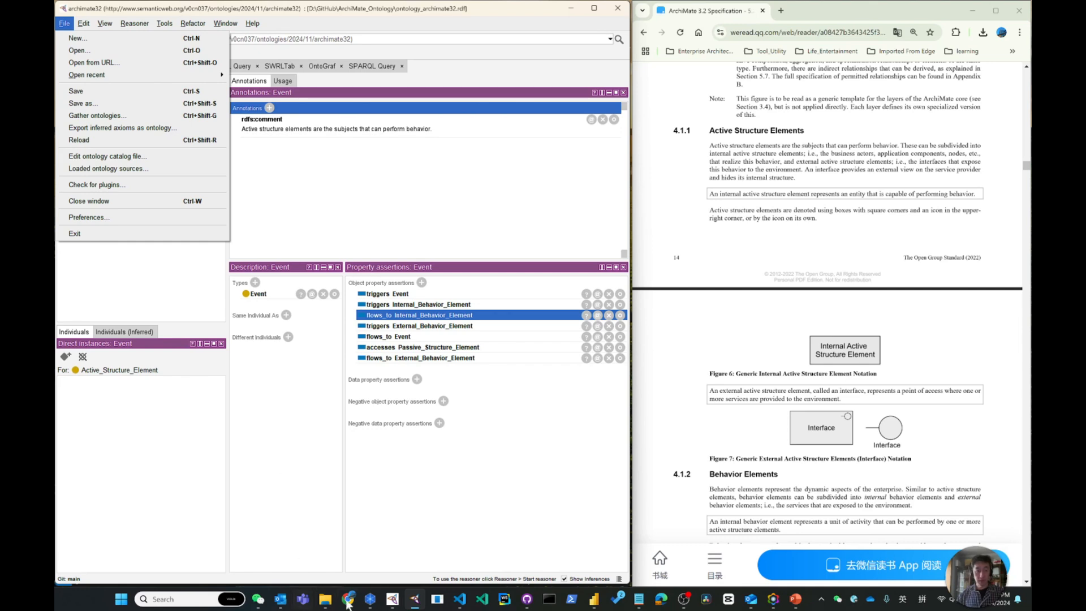
Switch to Visual Studio Code and review ontology_archimate32.rdf from the object properties and classes through the Event individual's relationships
{"action": "left_click", "coordinate": [460, 599]}
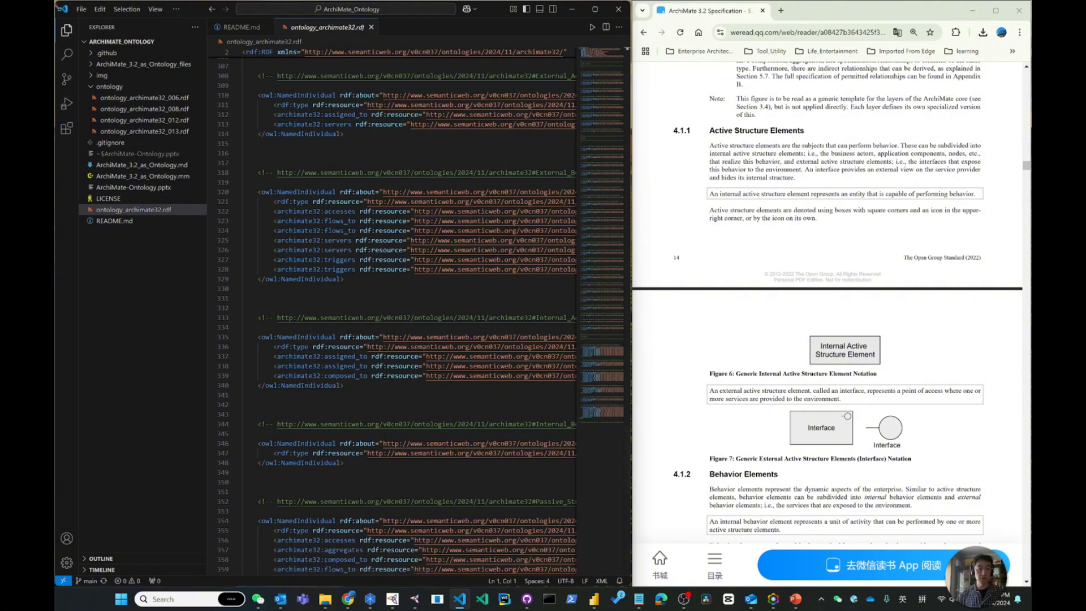
{"action": "left_click", "coordinate": [67, 30]}
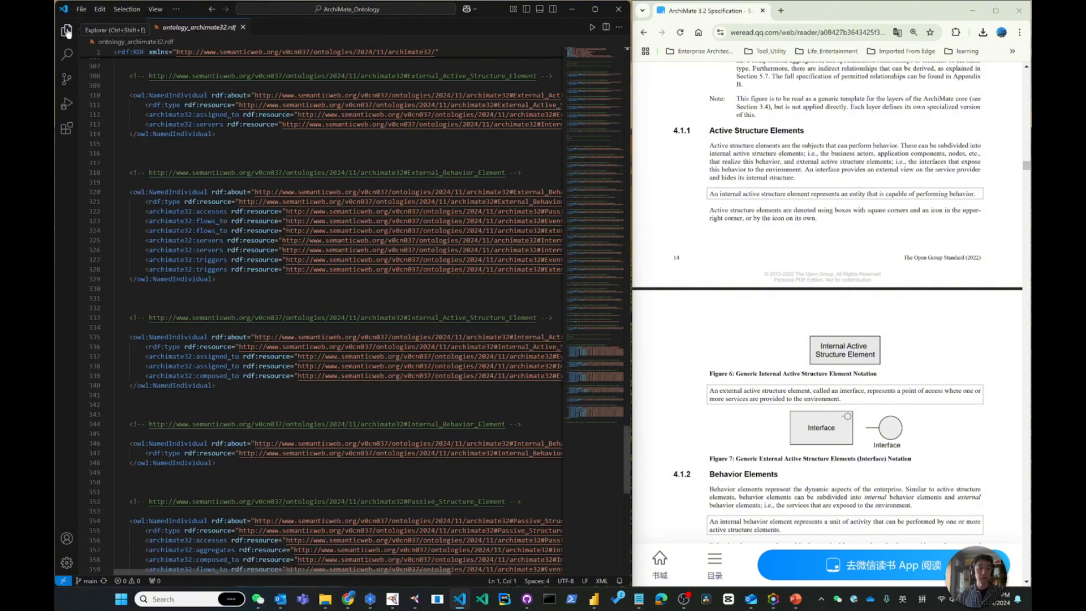
{"action": "scroll", "coordinate": [339, 316], "scroll_direction": "down", "scroll_amount": 8}
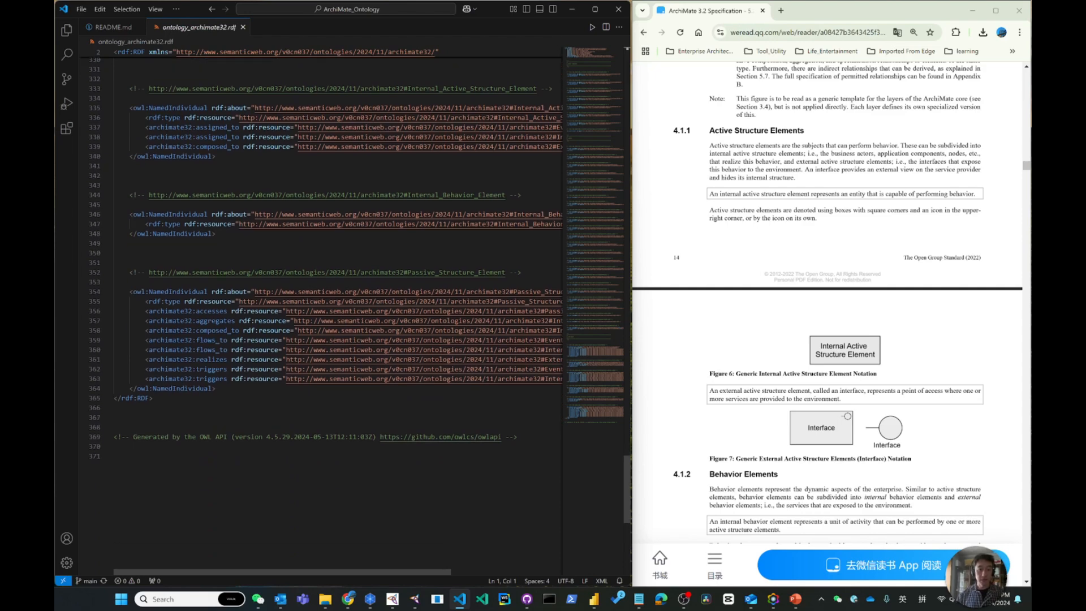
{"action": "left_click_drag", "start_coordinate": [625, 474], "coordinate": [603, 45]}
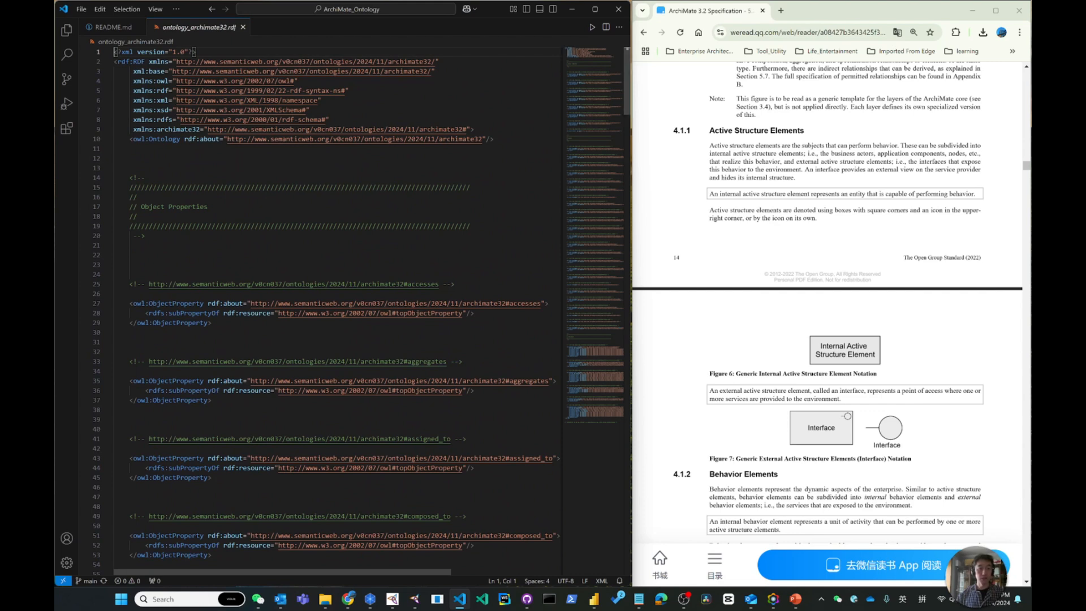
{"action": "scroll", "coordinate": [339, 288], "scroll_direction": "down", "scroll_amount": 9}
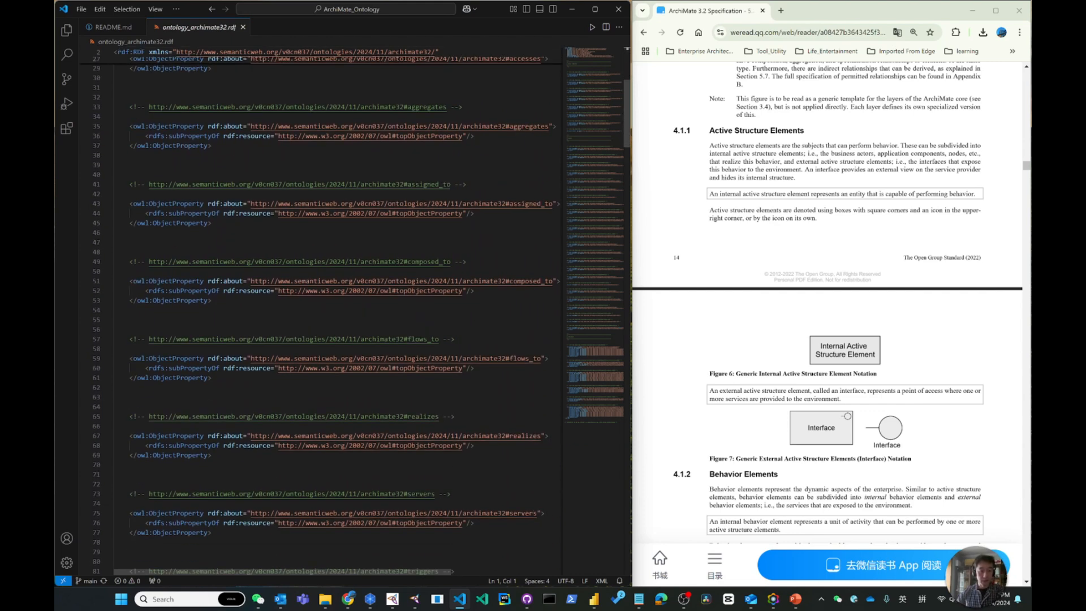
{"action": "scroll", "coordinate": [339, 281], "scroll_direction": "down", "scroll_amount": 5}
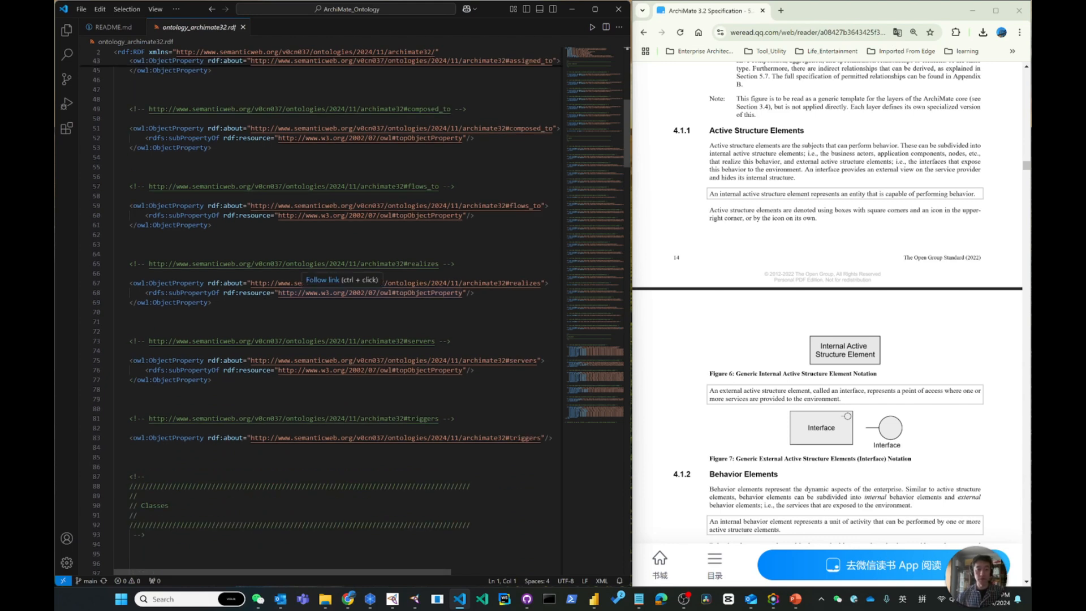
{"action": "scroll", "coordinate": [339, 281], "scroll_direction": "down", "scroll_amount": 5}
{"action": "scroll", "coordinate": [339, 289], "scroll_direction": "down", "scroll_amount": 20}
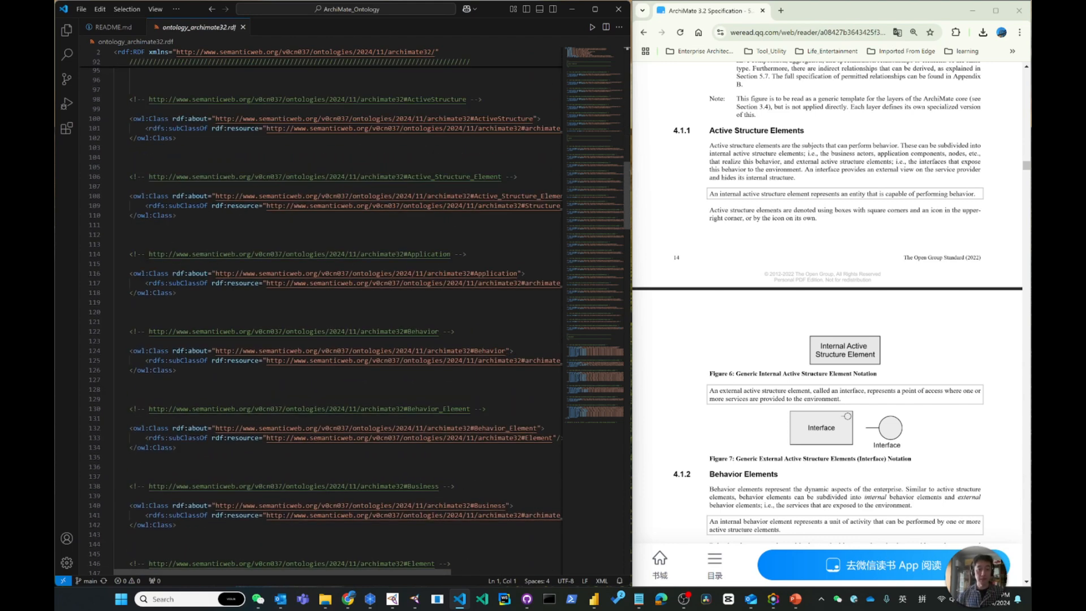
{"action": "scroll", "coordinate": [339, 288], "scroll_direction": "down", "scroll_amount": 20}
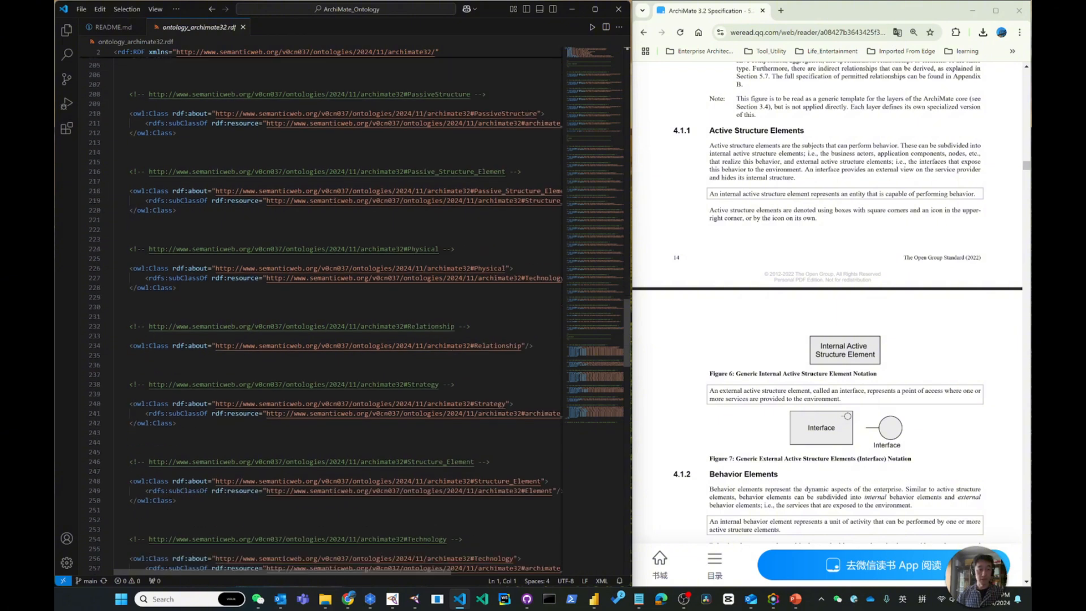
{"action": "scroll", "coordinate": [622, 356], "scroll_direction": "down", "scroll_amount": 8}
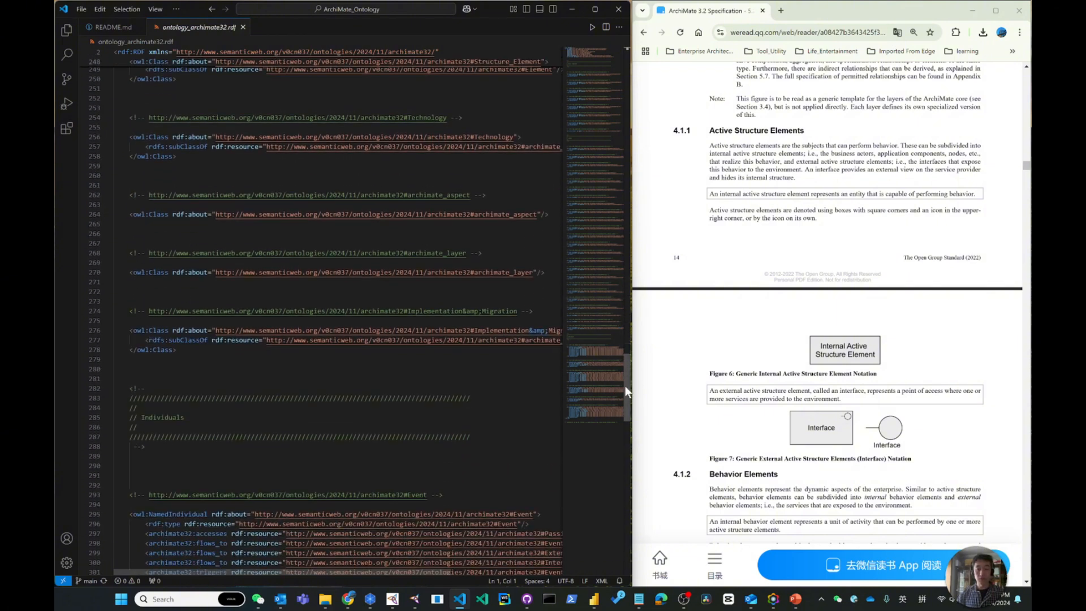
{"action": "scroll", "coordinate": [625, 387], "scroll_direction": "down", "scroll_amount": 6}
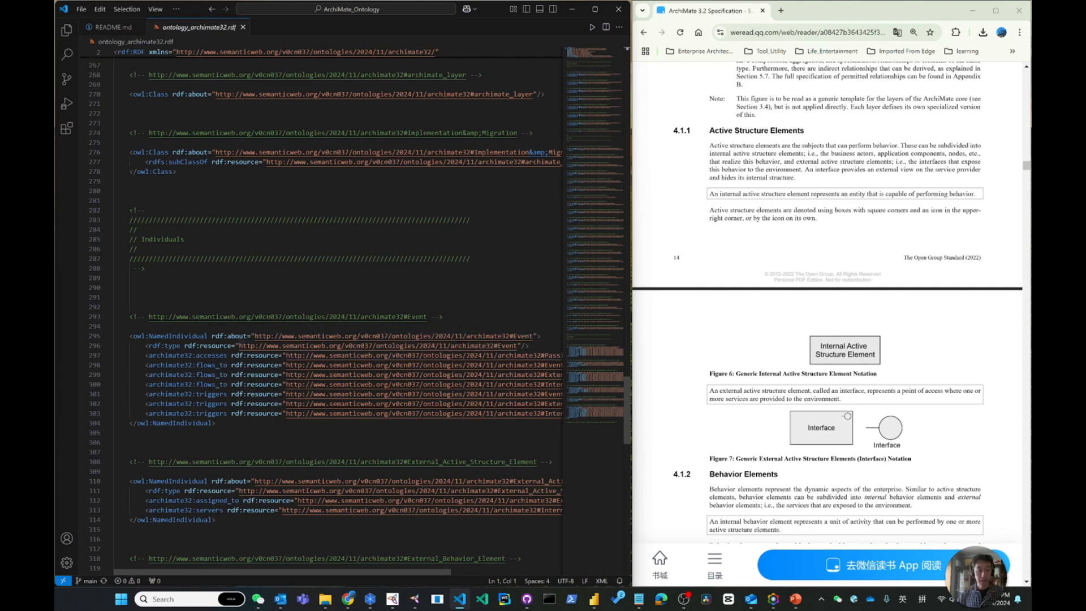
{"action": "left_click_drag", "start_coordinate": [226, 572], "coordinate": [272, 571]}
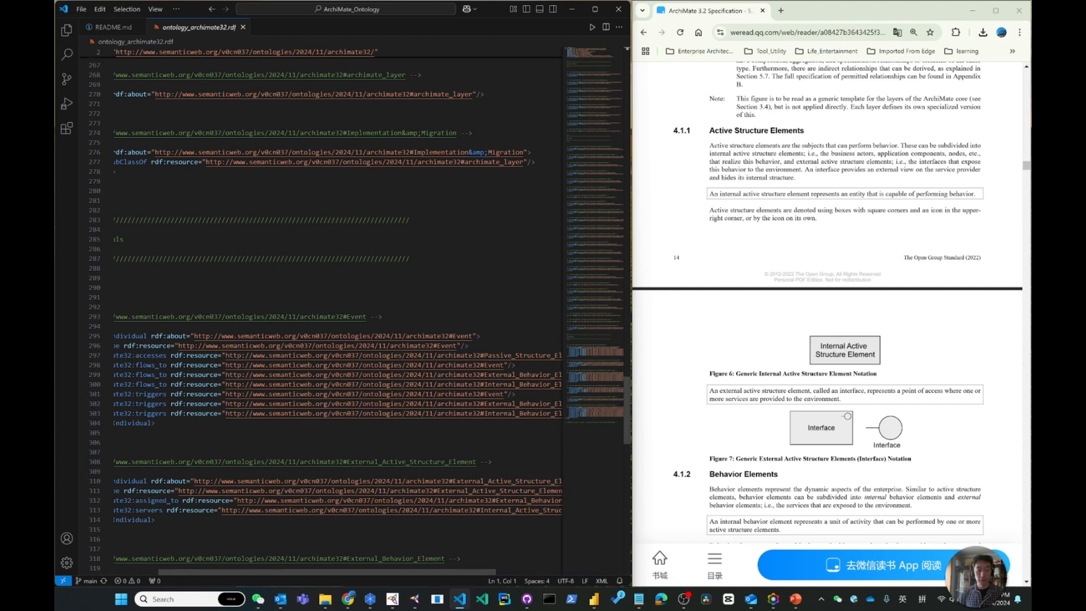
{"action": "left_click_drag", "start_coordinate": [358, 570], "coordinate": [440, 575]}
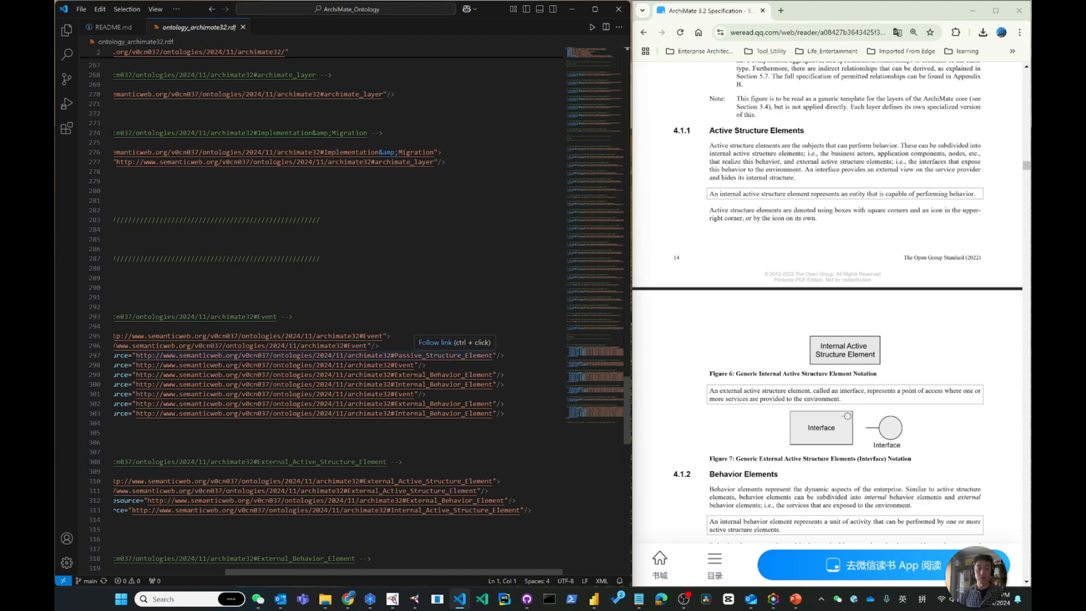
{"action": "left_click_drag", "start_coordinate": [438, 571], "coordinate": [321, 568]}
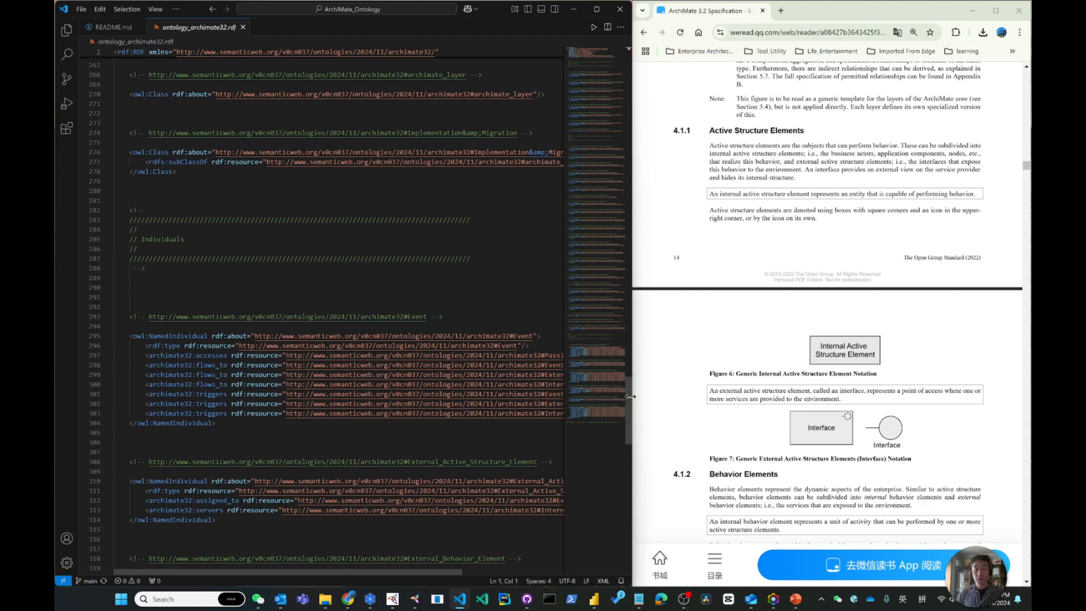
Examine the class definitions in the RDF file, including the subClassOf parents of ActiveStructure and Active_Structure_Element
{"action": "left_click_drag", "start_coordinate": [629, 399], "coordinate": [633, 326]}
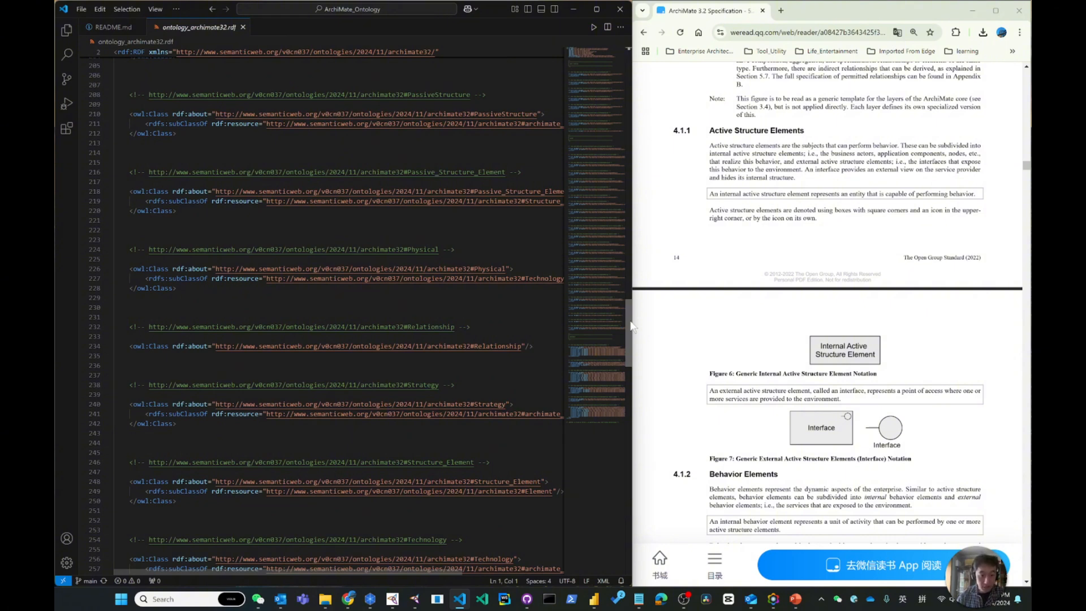
{"action": "mouse_move", "coordinate": [632, 326]}
{"action": "left_mouse_down"}
{"action": "mouse_move", "coordinate": [632, 371]}
{"action": "mouse_move", "coordinate": [631, 330]}
{"action": "left_mouse_up"}
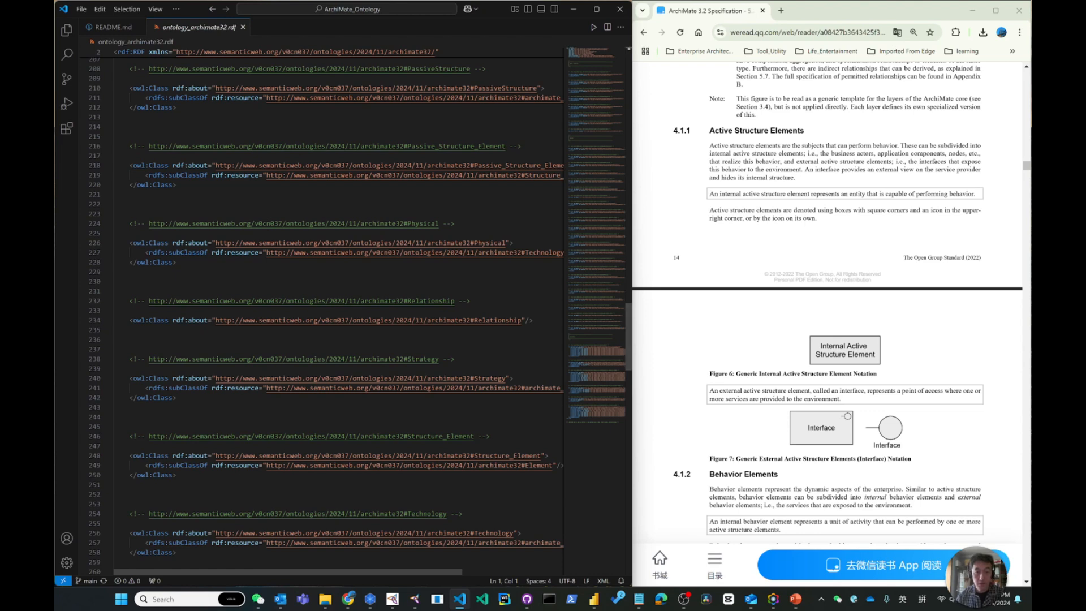
{"action": "scroll", "coordinate": [339, 311], "scroll_direction": "up", "scroll_amount": 4}
{"action": "scroll", "coordinate": [339, 311], "scroll_direction": "up", "scroll_amount": 4}
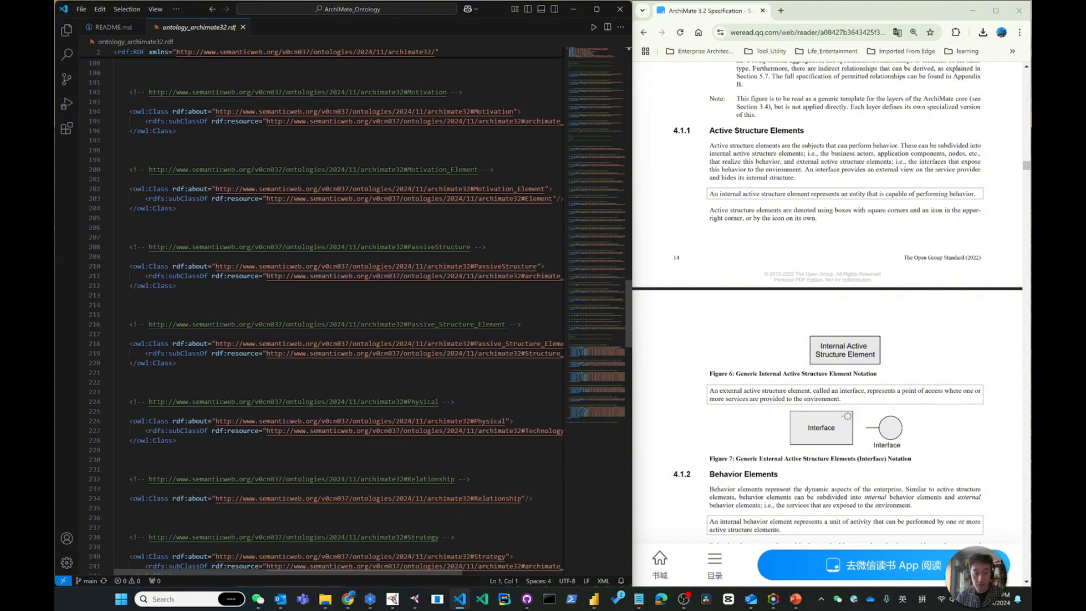
{"action": "scroll", "coordinate": [322, 315], "scroll_direction": "up", "scroll_amount": 1}
{"action": "scroll", "coordinate": [322, 316], "scroll_direction": "up", "scroll_amount": 10}
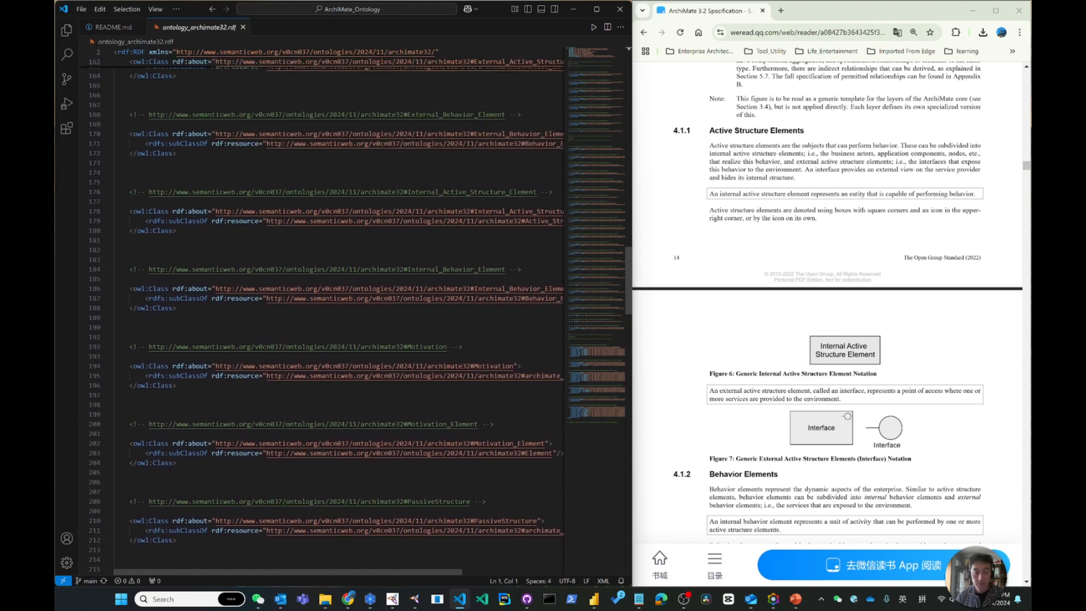
{"action": "scroll", "coordinate": [322, 316], "scroll_direction": "up", "scroll_amount": 10}
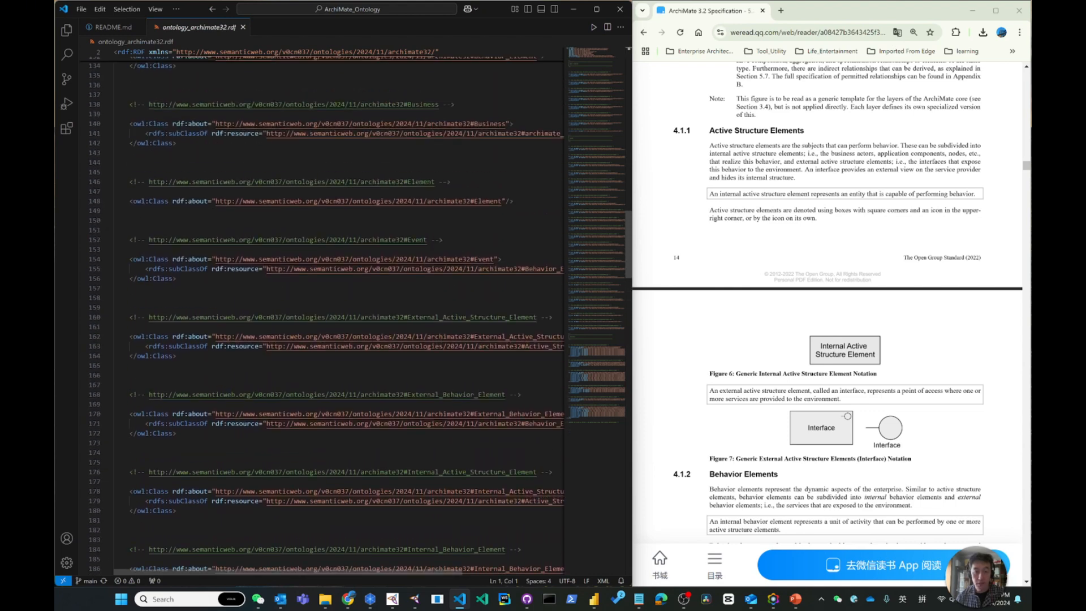
{"action": "scroll", "coordinate": [322, 315], "scroll_direction": "up", "scroll_amount": 8}
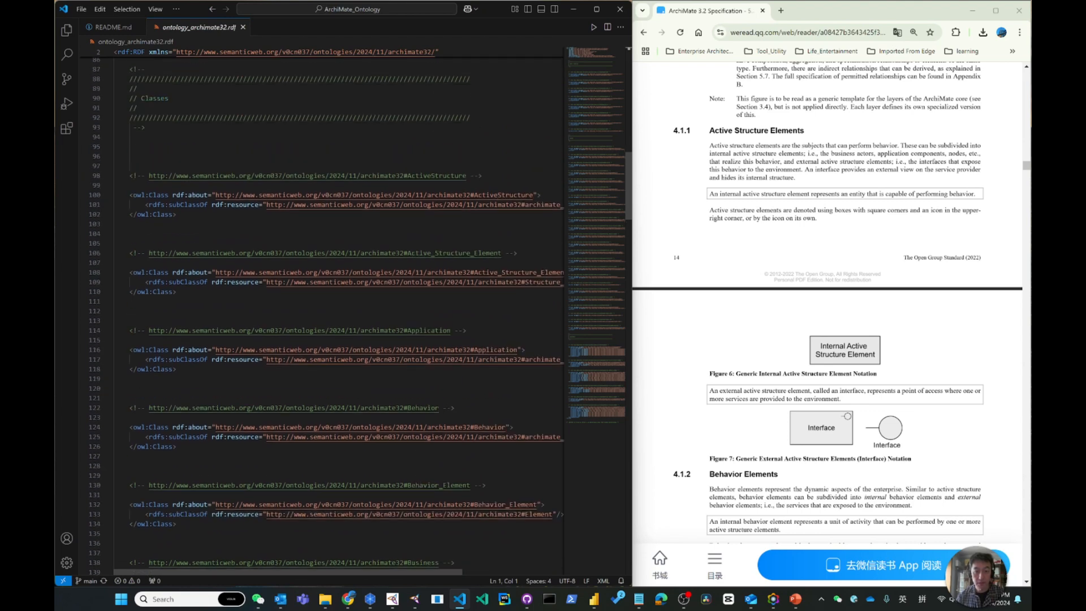
{"action": "left_click_drag", "start_coordinate": [425, 571], "coordinate": [492, 574]}
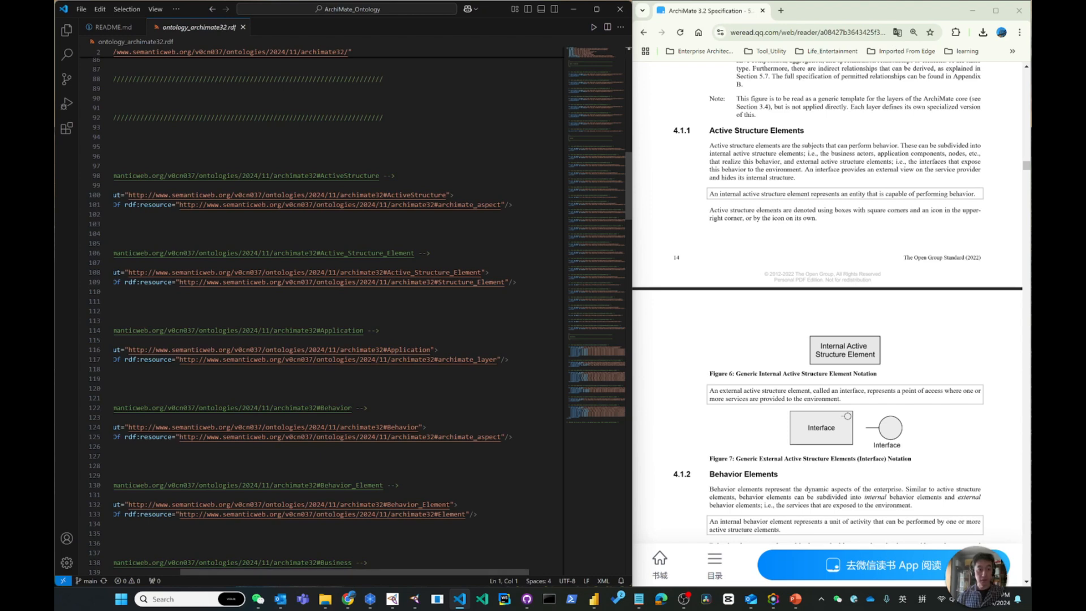
{"action": "left_click_drag", "start_coordinate": [274, 571], "coordinate": [210, 576]}
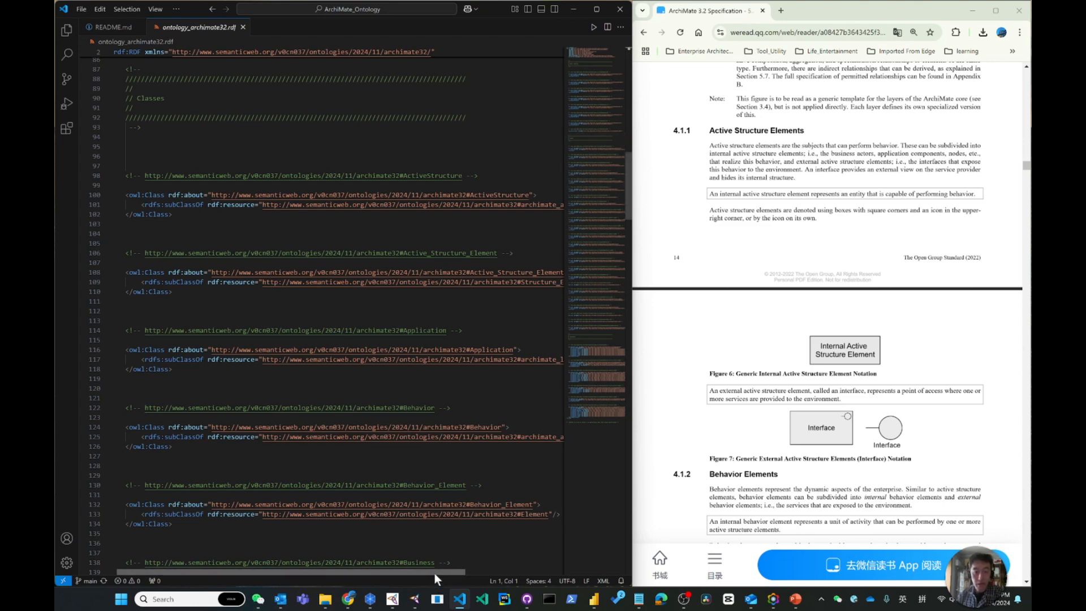
{"action": "left_click_drag", "start_coordinate": [434, 572], "coordinate": [463, 572]}
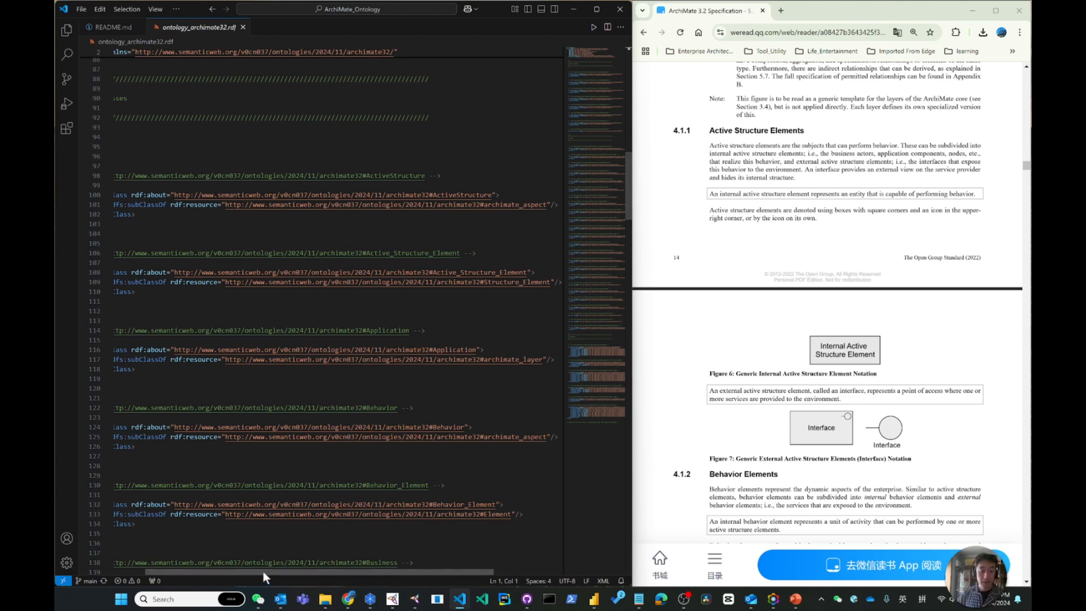
{"action": "left_click_drag", "start_coordinate": [263, 572], "coordinate": [229, 572]}
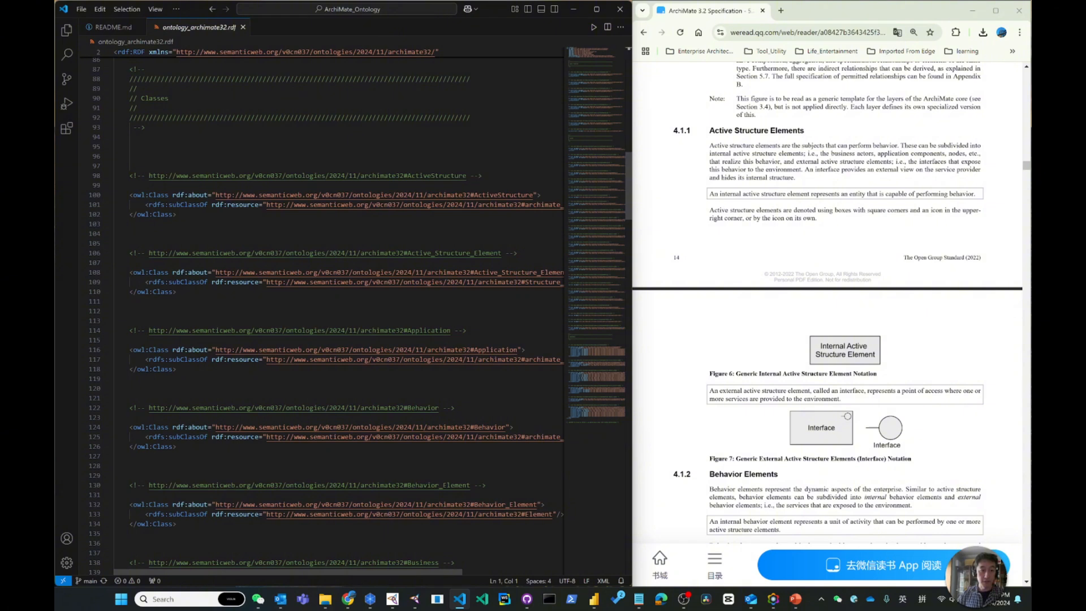
{"action": "left_click_drag", "start_coordinate": [273, 571], "coordinate": [342, 570]}
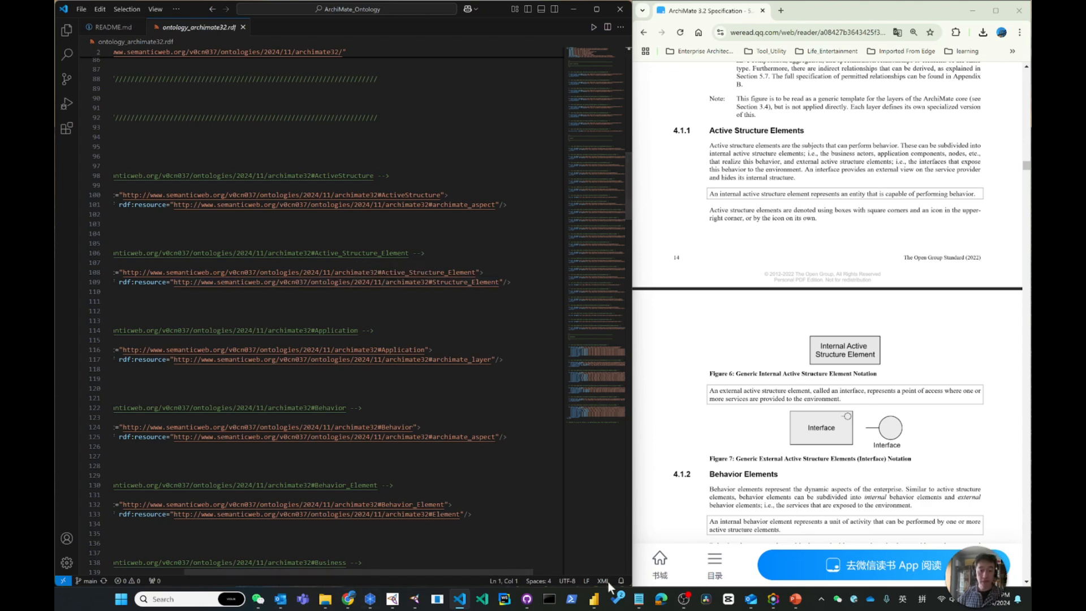
Switch back to Protégé and show the Active_Structure_Element class in the class hierarchy of the ontology's entities
{"action": "left_click", "coordinate": [415, 603]}
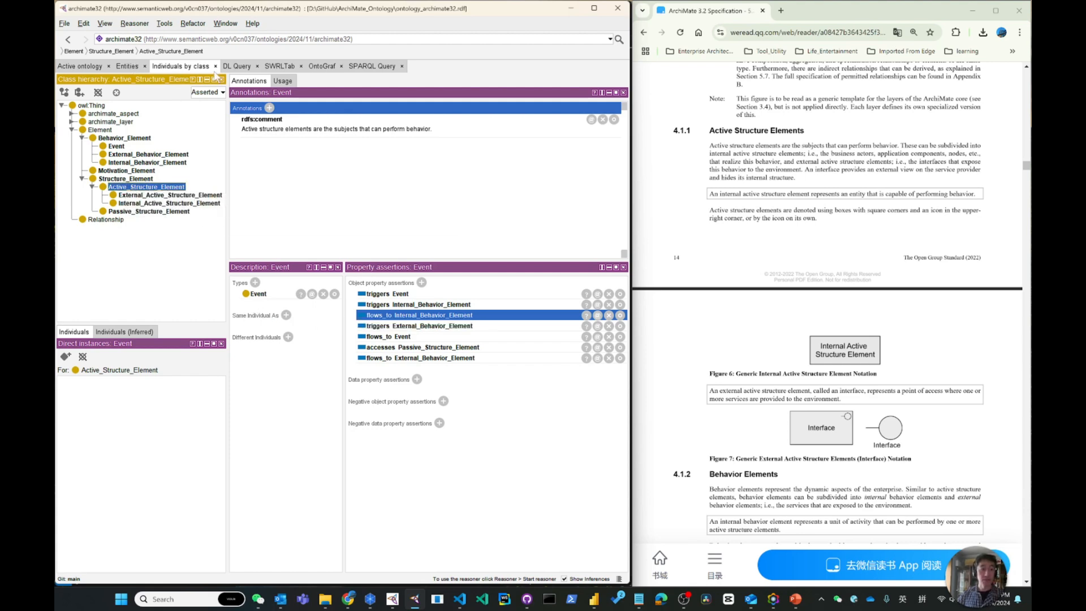
{"action": "left_click", "coordinate": [127, 69]}
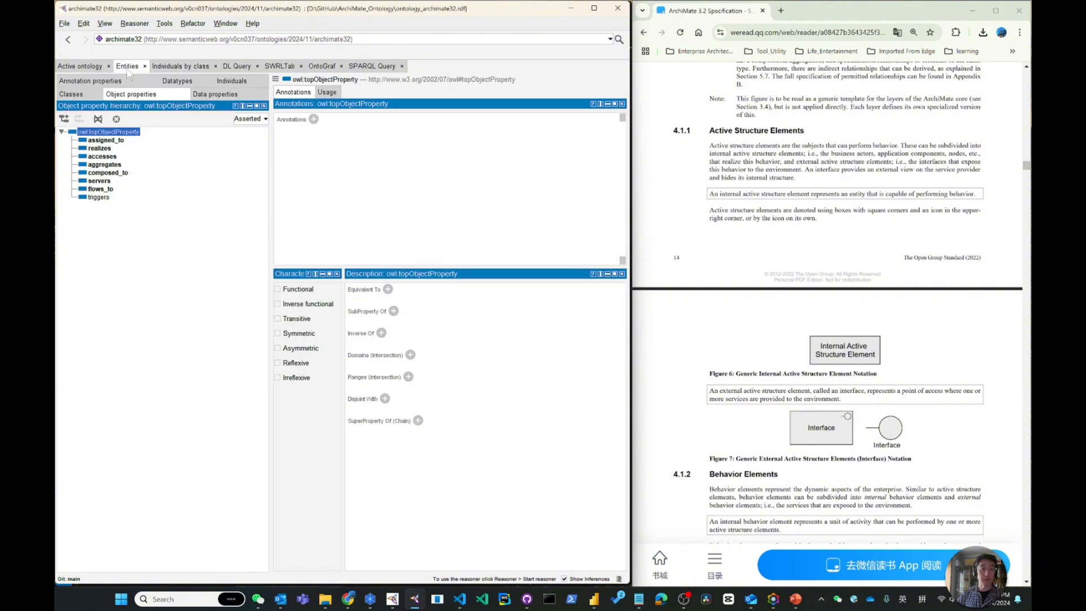
{"action": "left_click", "coordinate": [78, 97]}
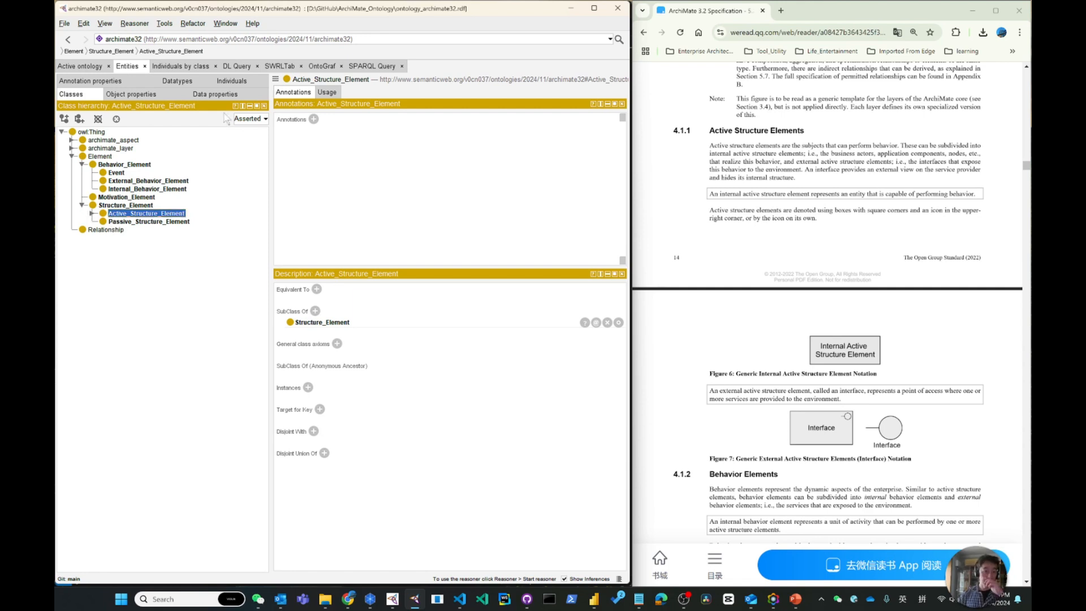
Show the individuals by class and undo the rdfs:comment added to the Event individual
{"action": "left_click", "coordinate": [182, 67]}
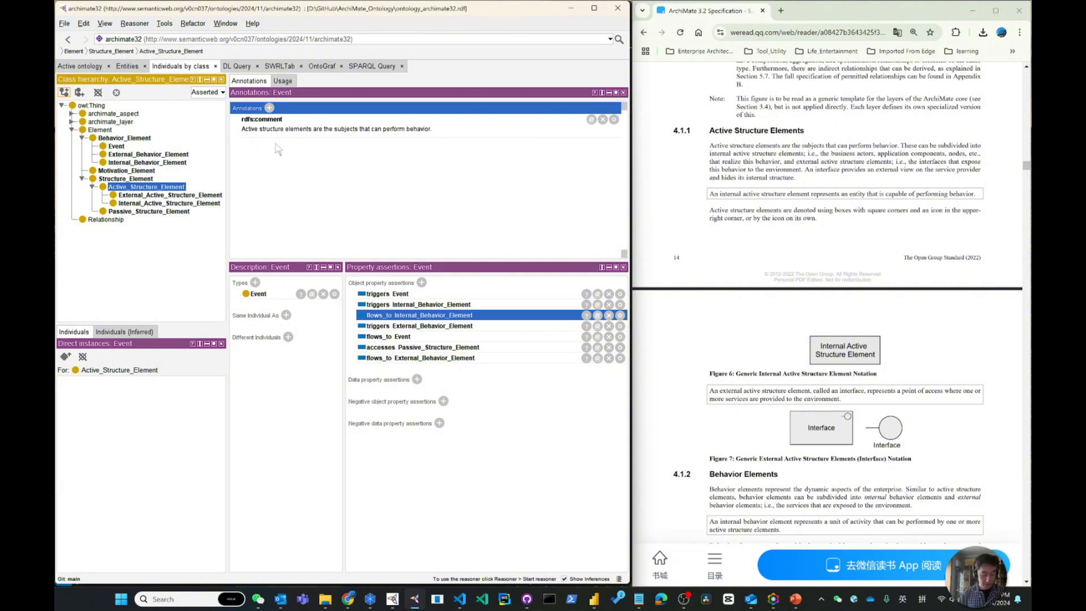
{"action": "key", "text": "ctrl+z"}
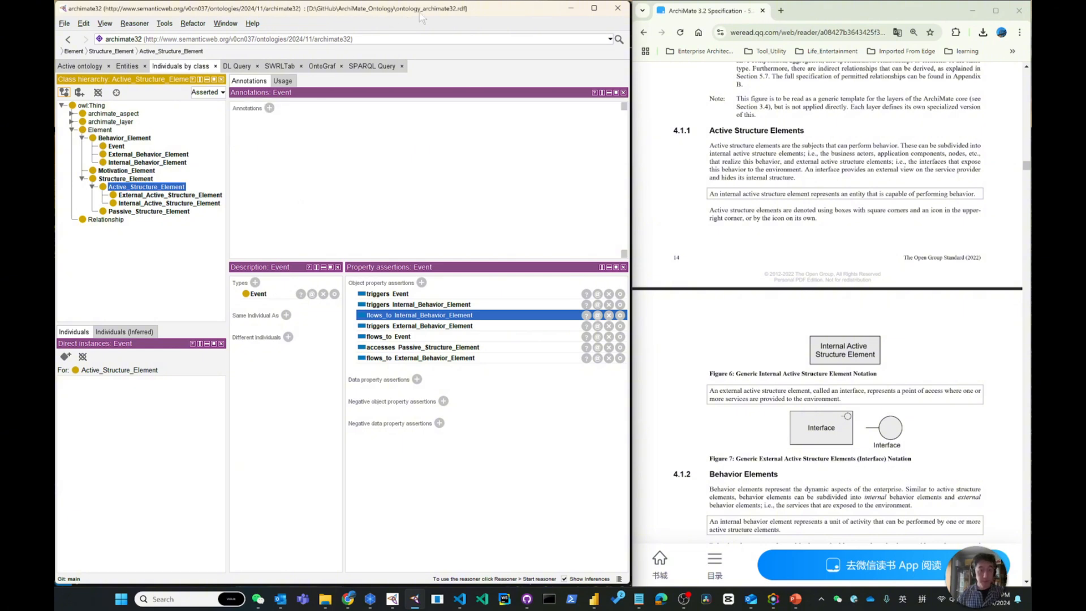
Add the rdfs:comment "Active structure elements are the subjects that can perform behavior." to the Active_Structure_Element class itself
{"action": "left_click", "coordinate": [126, 66]}
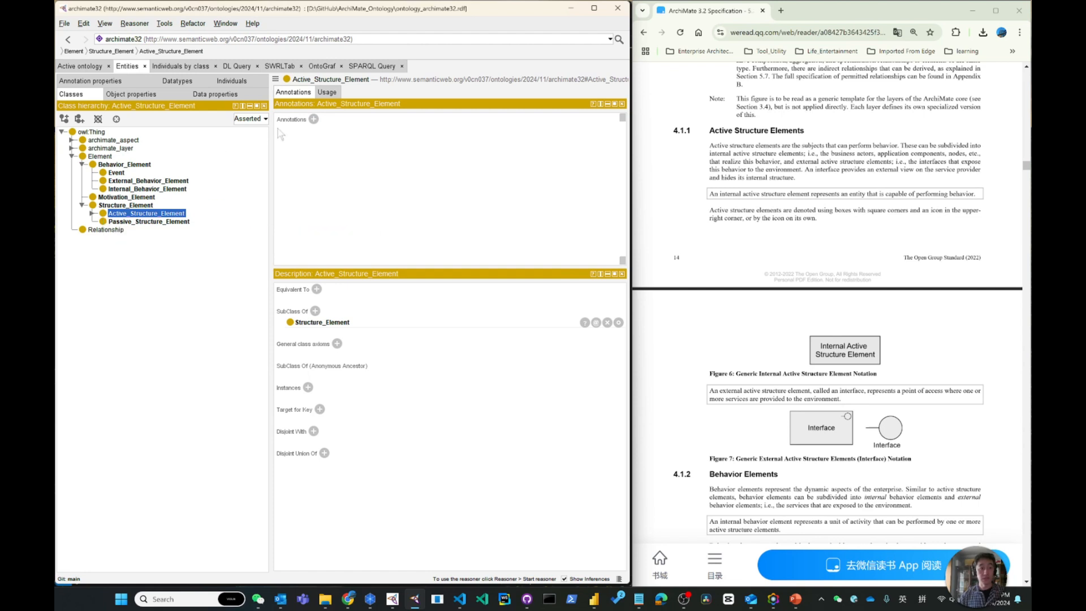
{"action": "left_click", "coordinate": [313, 119]}
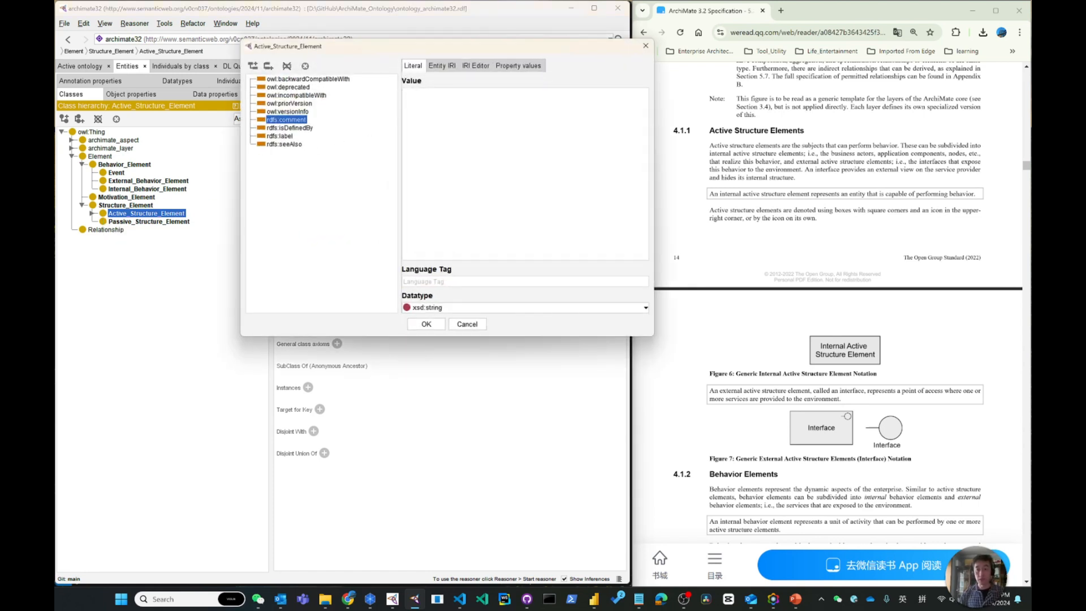
{"action": "type", "text": "Active structure elements are the subjec"}
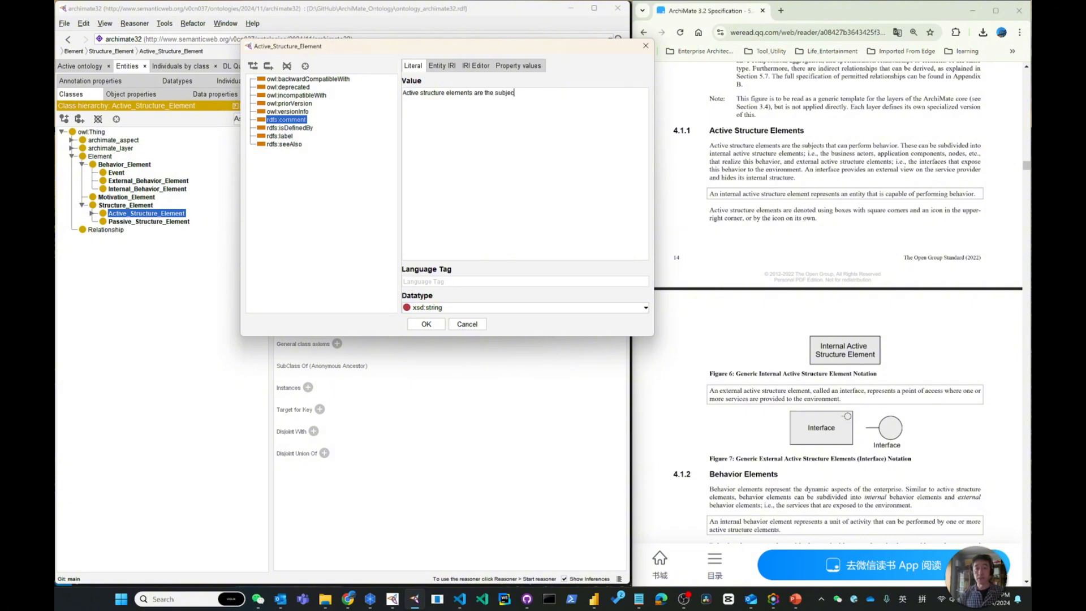
{"action": "type", "text": "ts that can perform behavior."}
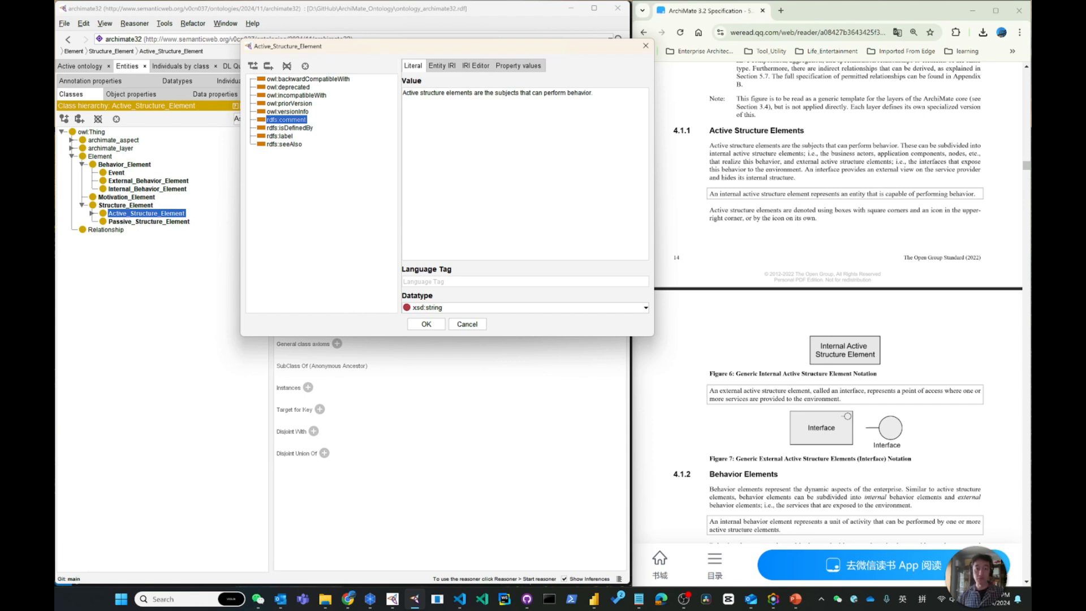
{"action": "left_click", "coordinate": [434, 325]}
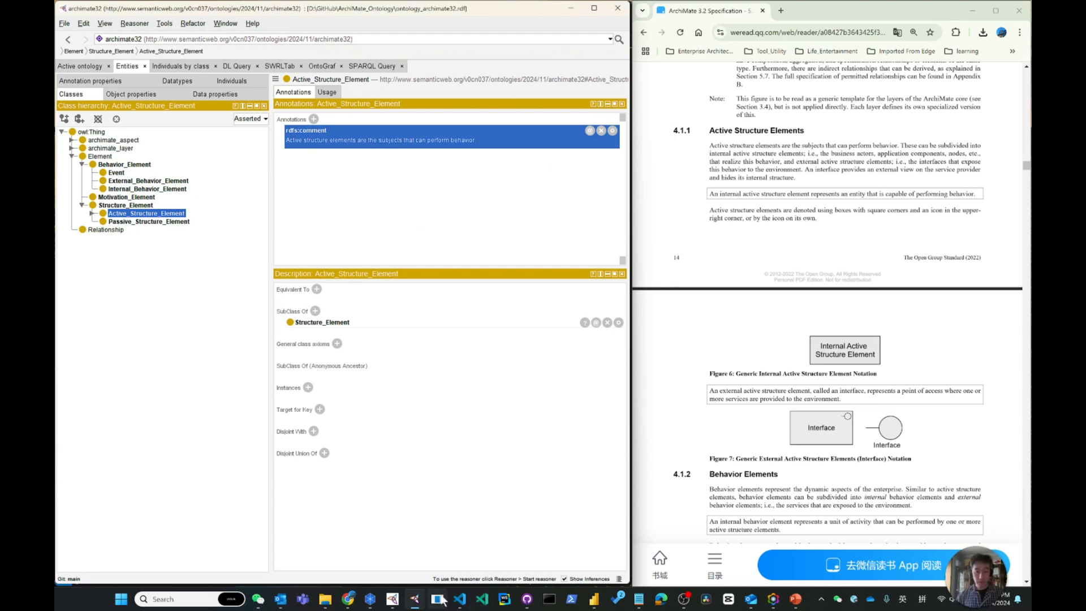
Save the ontology in Protégé and inspect the Active_Structure_Element class and its rdfs:comment in ontology_archimate32.rdf in Visual Studio Code
{"action": "left_click", "coordinate": [460, 599]}
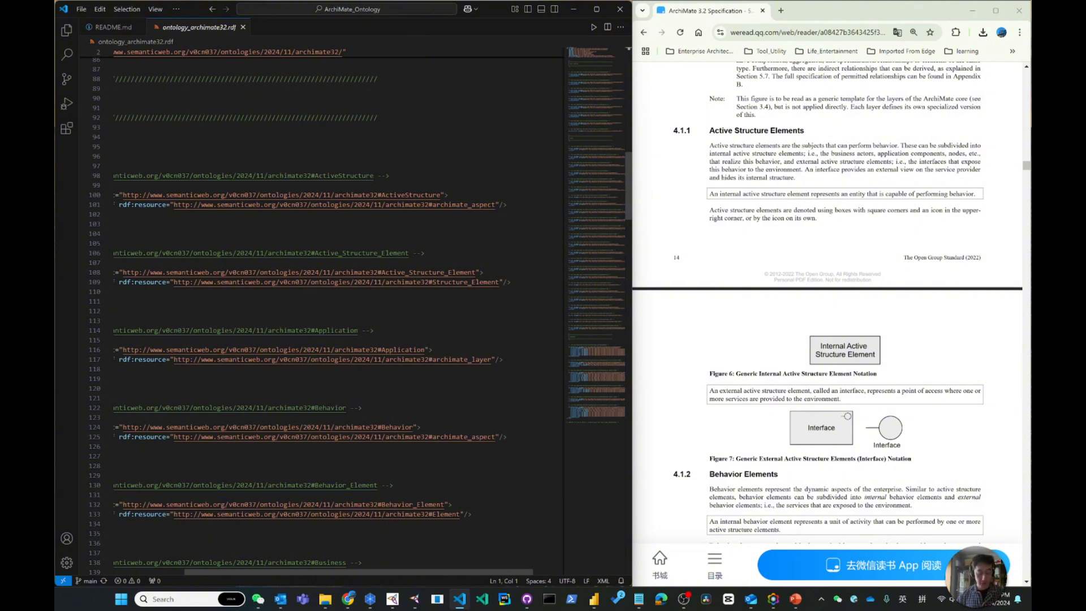
{"action": "key", "text": "alt+Tab"}
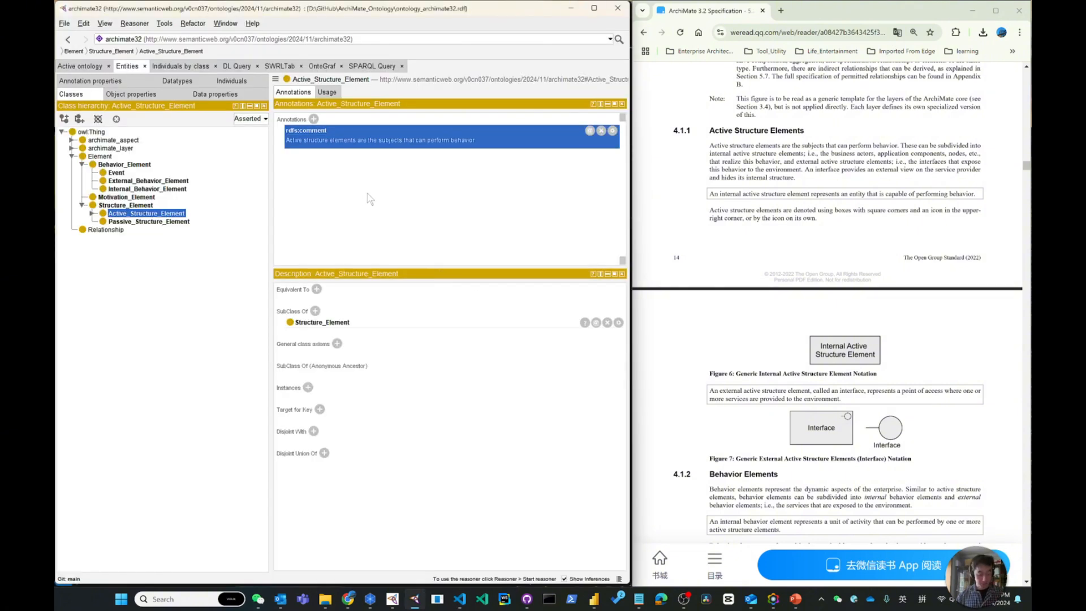
{"action": "key", "text": "alt+Tab"}
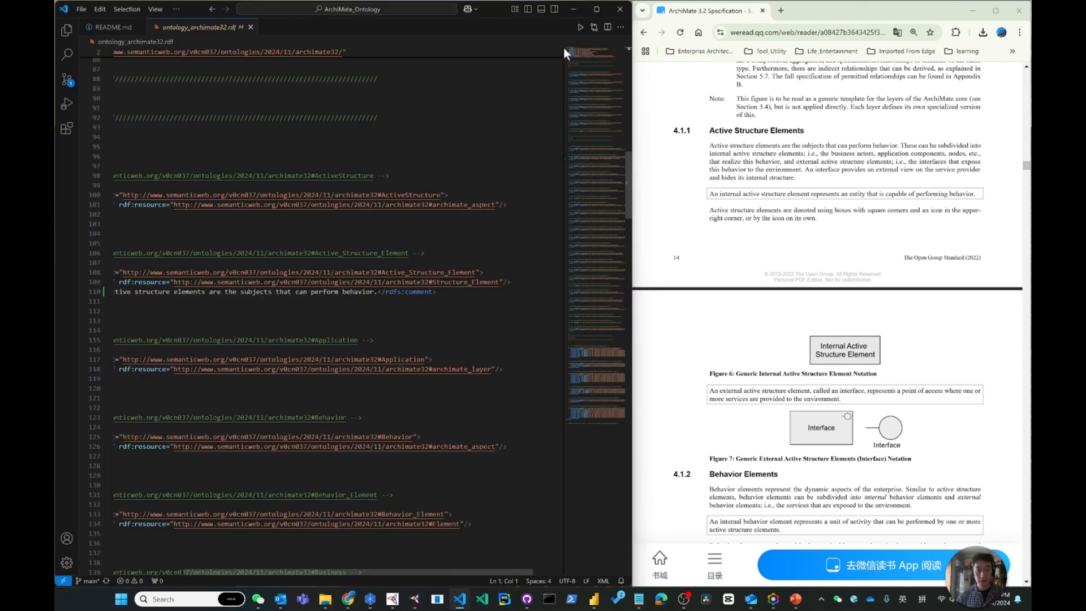
{"action": "left_click_drag", "start_coordinate": [445, 572], "coordinate": [369, 578]}
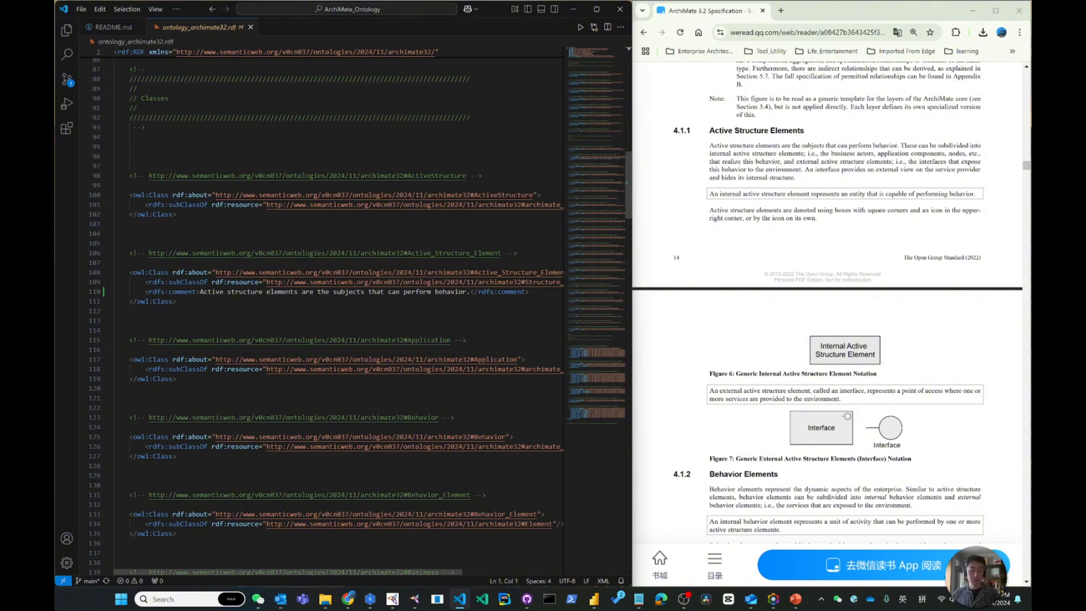
Switch back to Protégé and create the named individual "Business Actor" as an instance of Internal_Active_Structure_Element
{"action": "key", "text": "alt+Tab"}
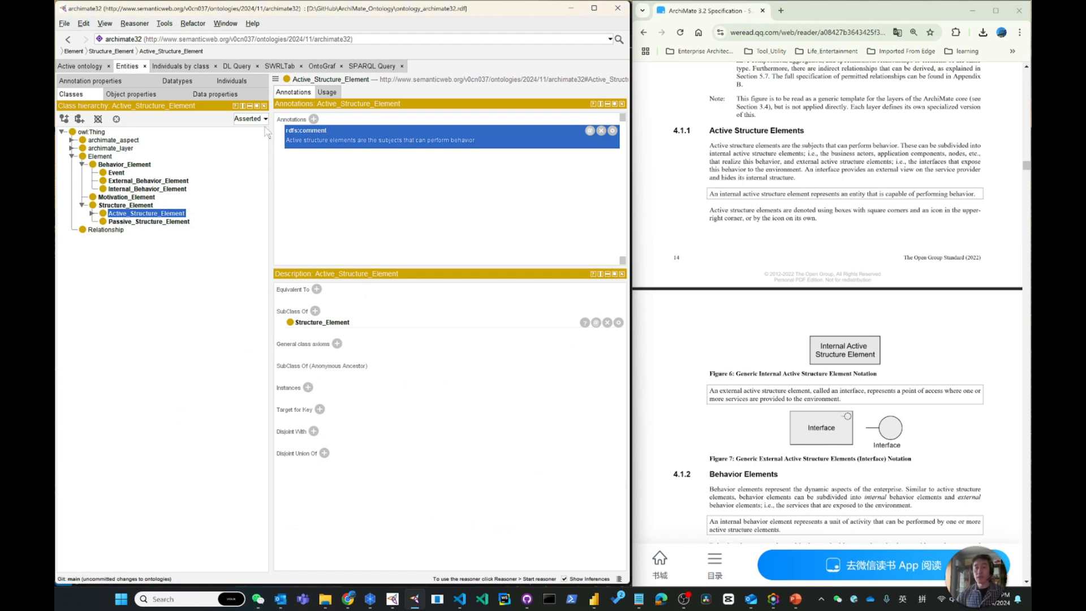
{"action": "left_click", "coordinate": [173, 67]}
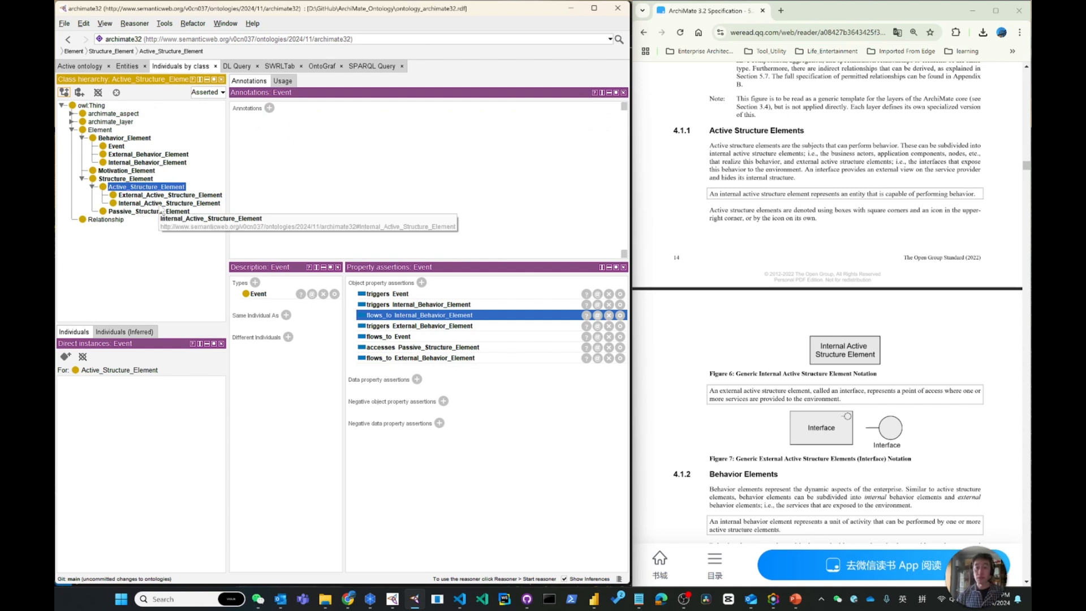
{"action": "left_click", "coordinate": [162, 205]}
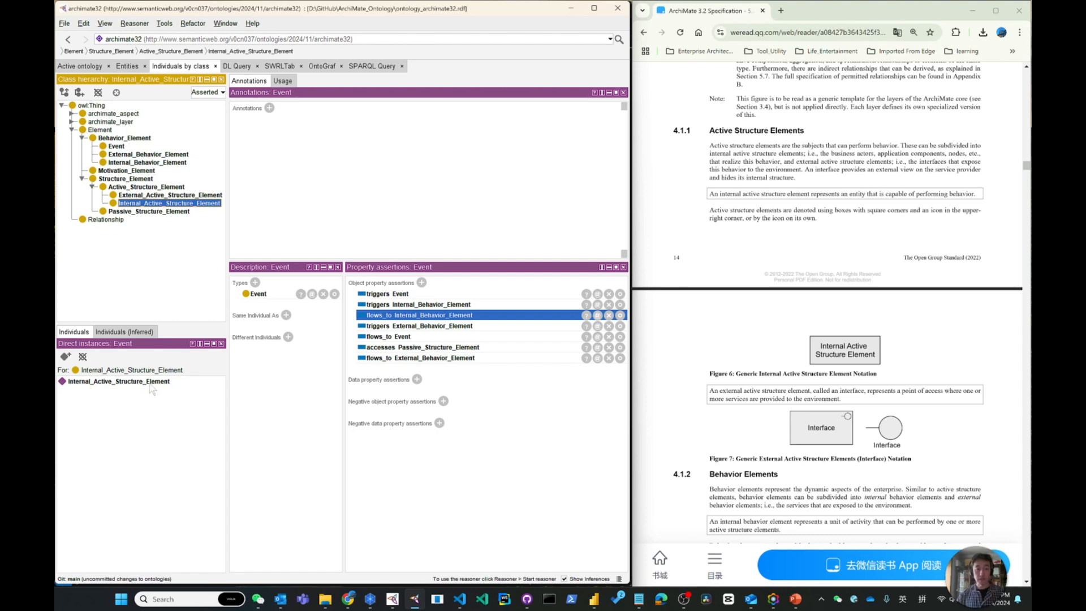
{"action": "left_click", "coordinate": [66, 358]}
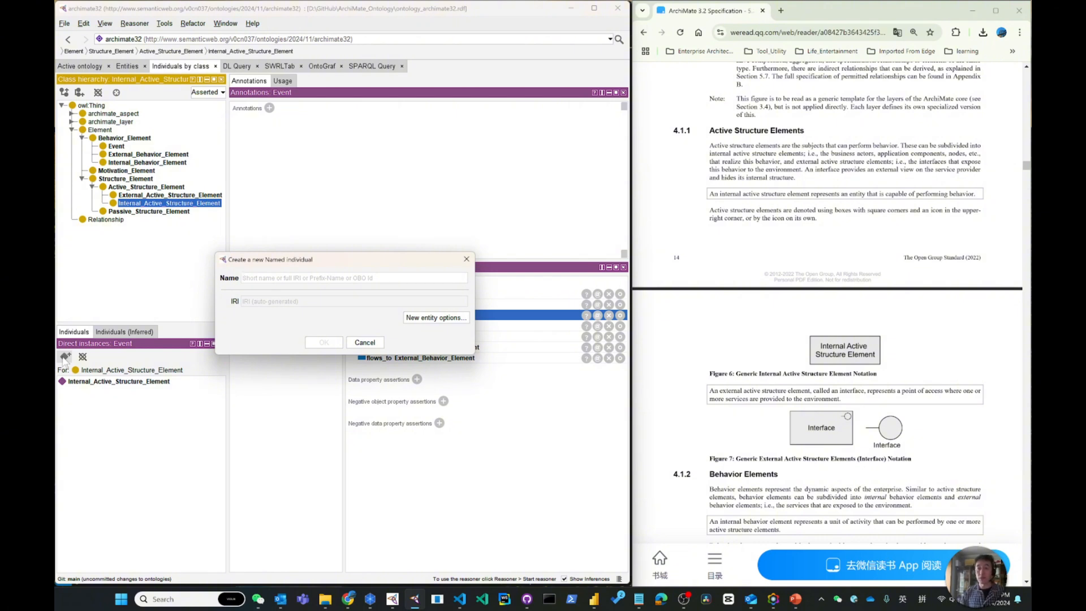
{"action": "type", "text": "Business Act"}
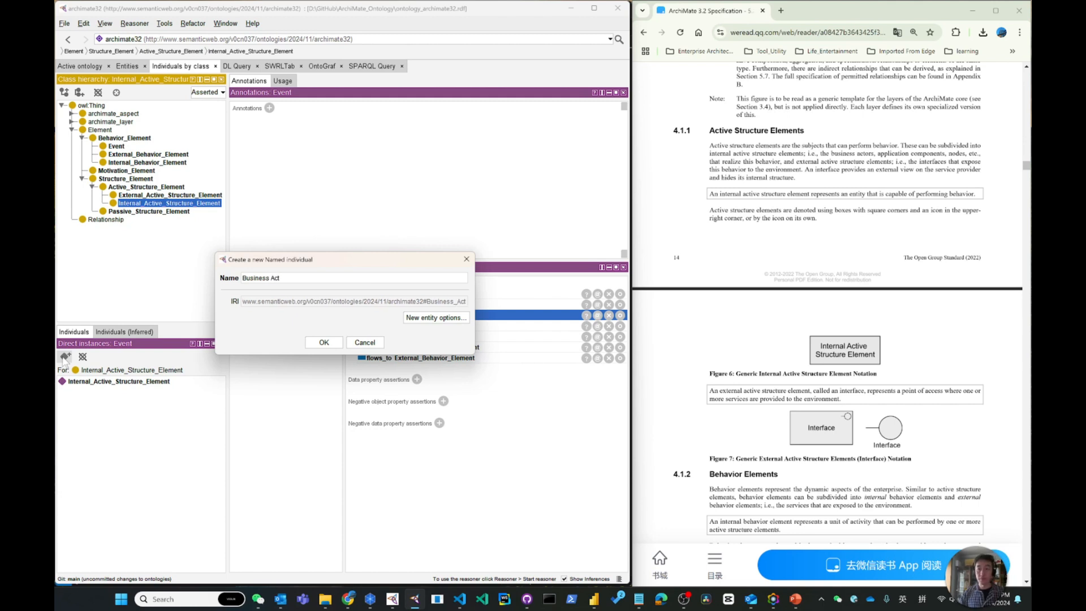
{"action": "type", "text": "or"}
{"action": "key", "text": "Return"}
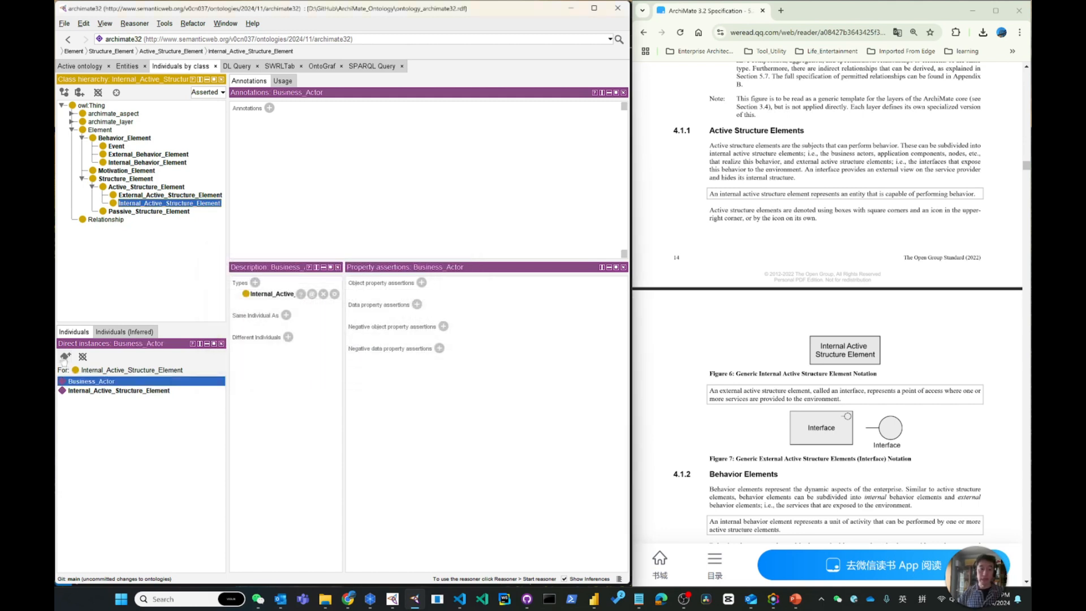
Create the named individual "Application Component" as another instance of Internal_Active_Structure_Element
{"action": "left_click", "coordinate": [65, 357]}
{"action": "type", "text": "Ap"}
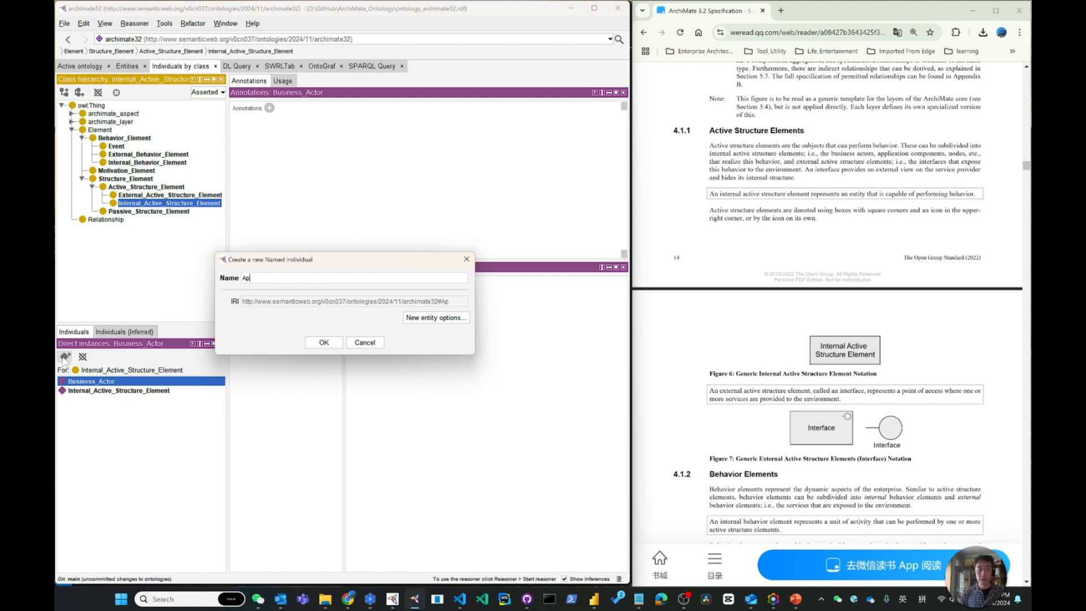
{"action": "type", "text": "plication"}
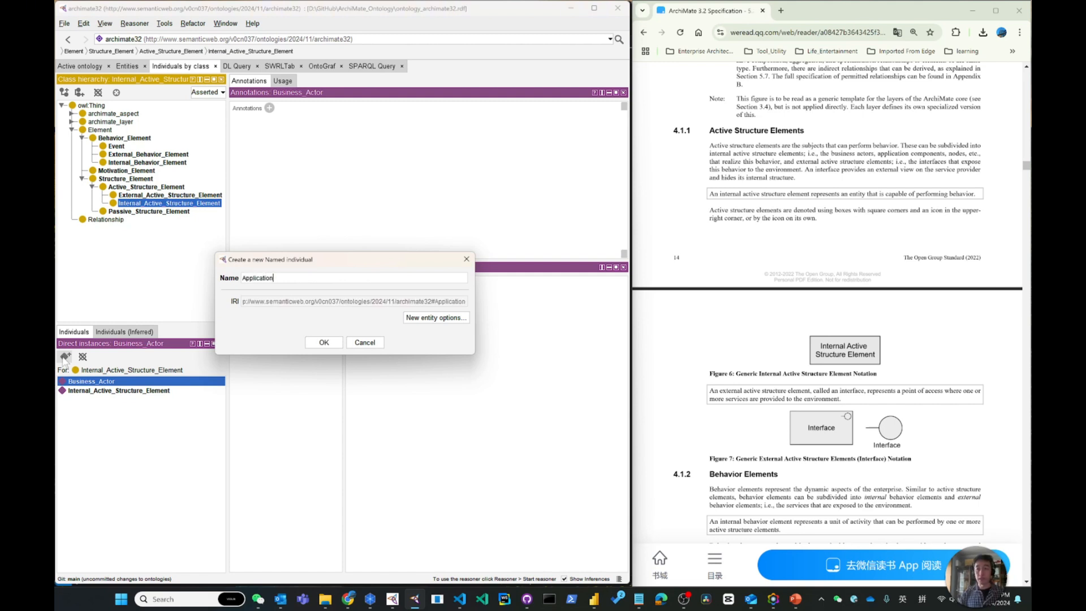
{"action": "type", "text": " Components"}
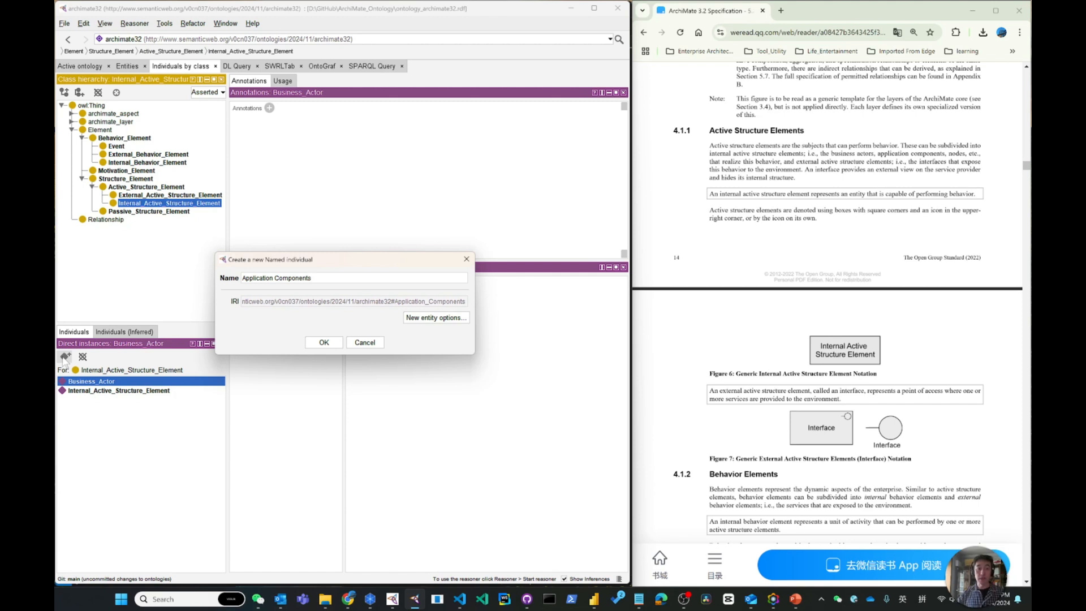
{"action": "key", "text": "BackSpace"}
{"action": "key", "text": "Return"}
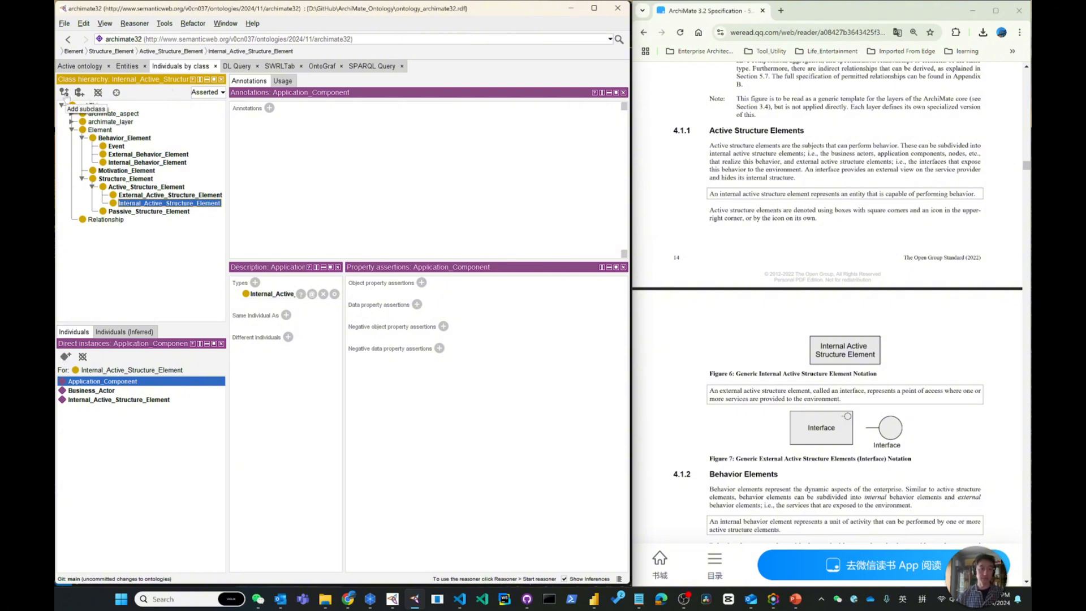
Create the named individual "Node" as an instance of Internal_Active_Structure_Element
{"action": "left_click", "coordinate": [66, 357]}
{"action": "type", "text": "Node"}
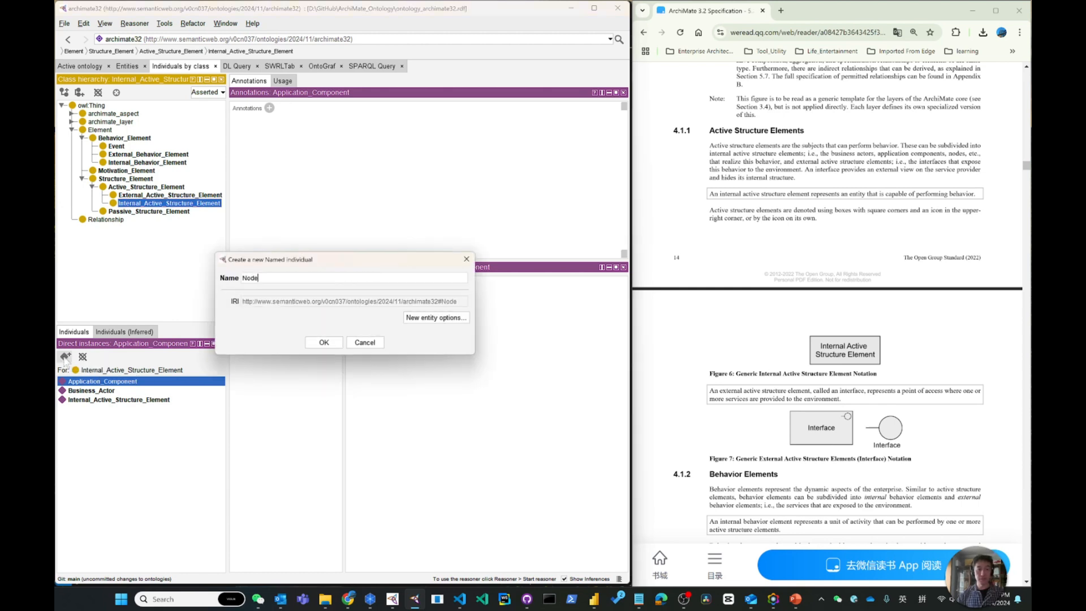
{"action": "key", "text": "Return"}
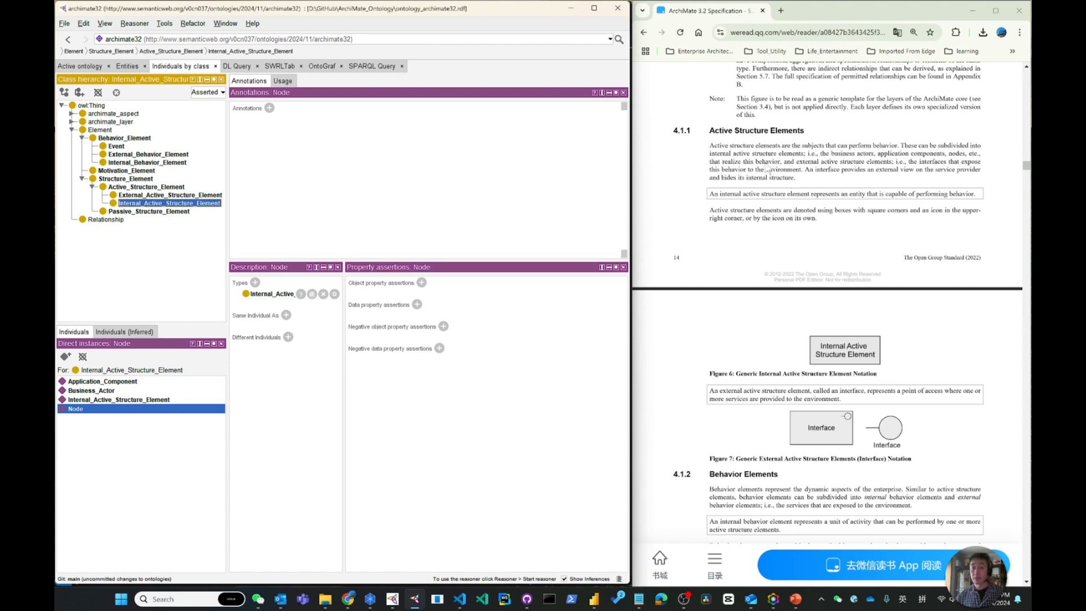
Create the named individual "Interface" as an instance of External_Active_Structure_Element
{"action": "left_click", "coordinate": [152, 195]}
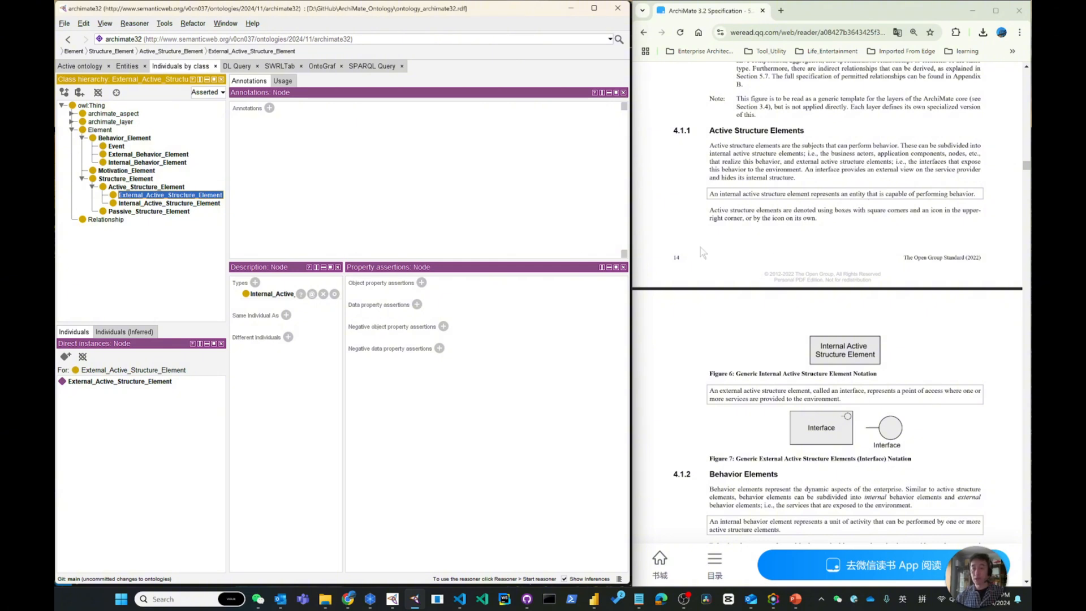
{"action": "left_click", "coordinate": [65, 356]}
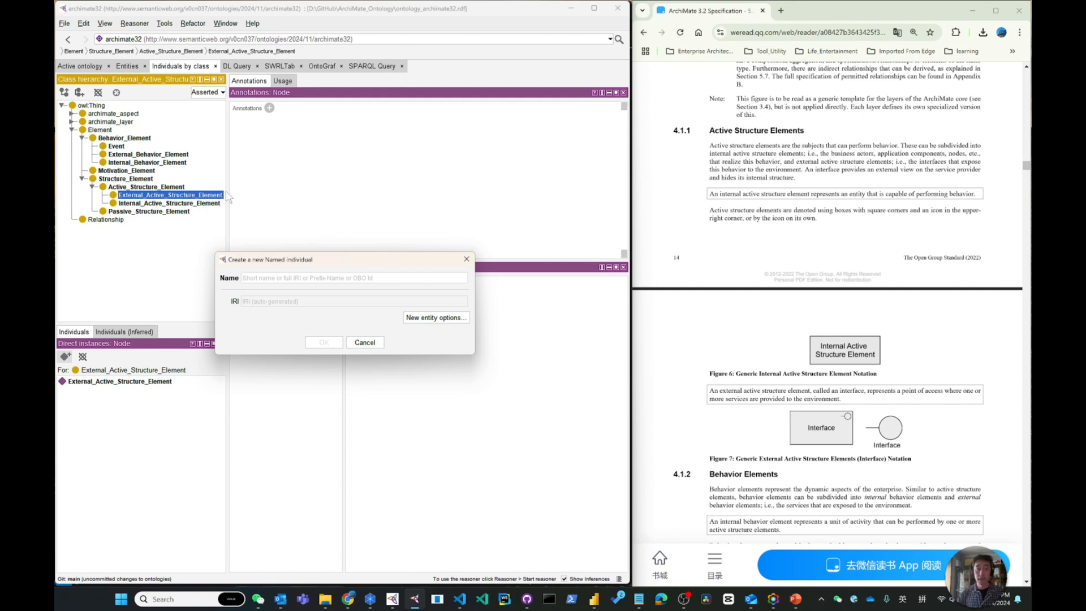
{"action": "type", "text": "Interface"}
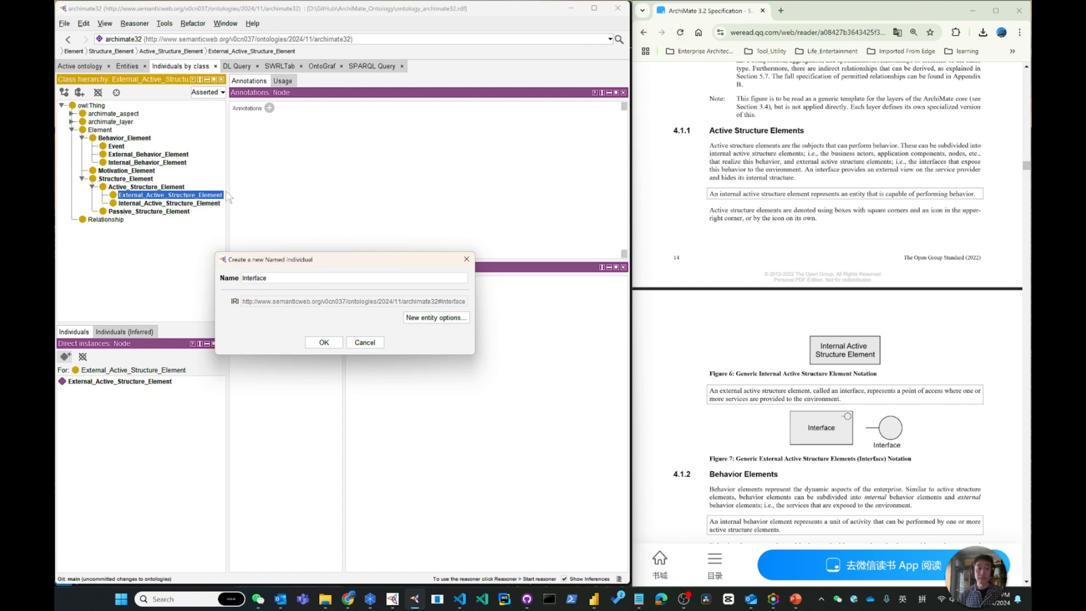
{"action": "key", "text": "Return"}
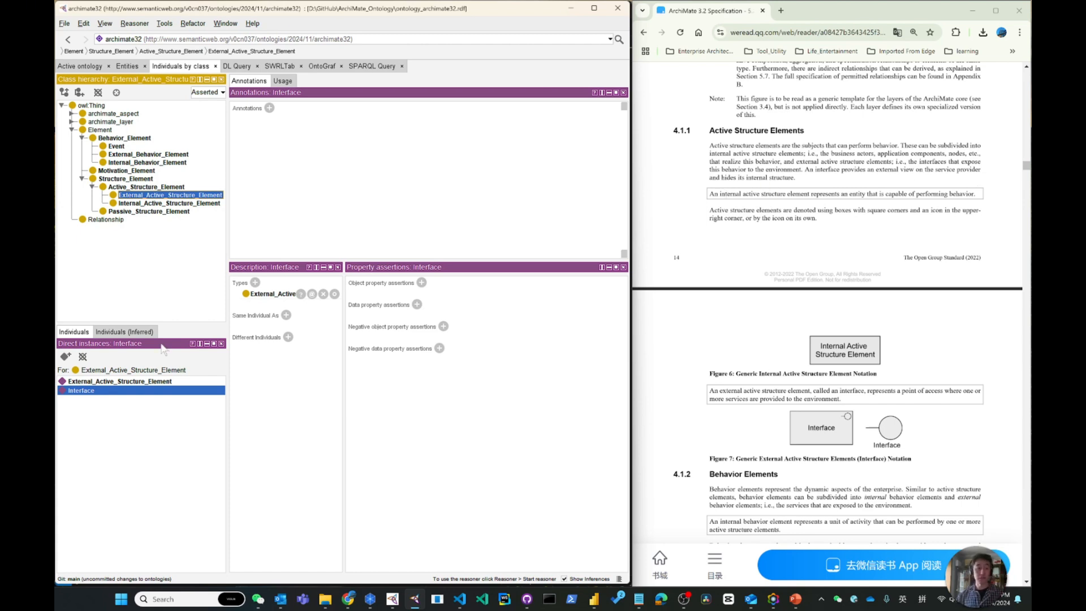
Add the rdfs:comment "An interface provides an external view on the service provider and hides its internal structure." to the Interface individual
{"action": "left_click", "coordinate": [269, 107]}
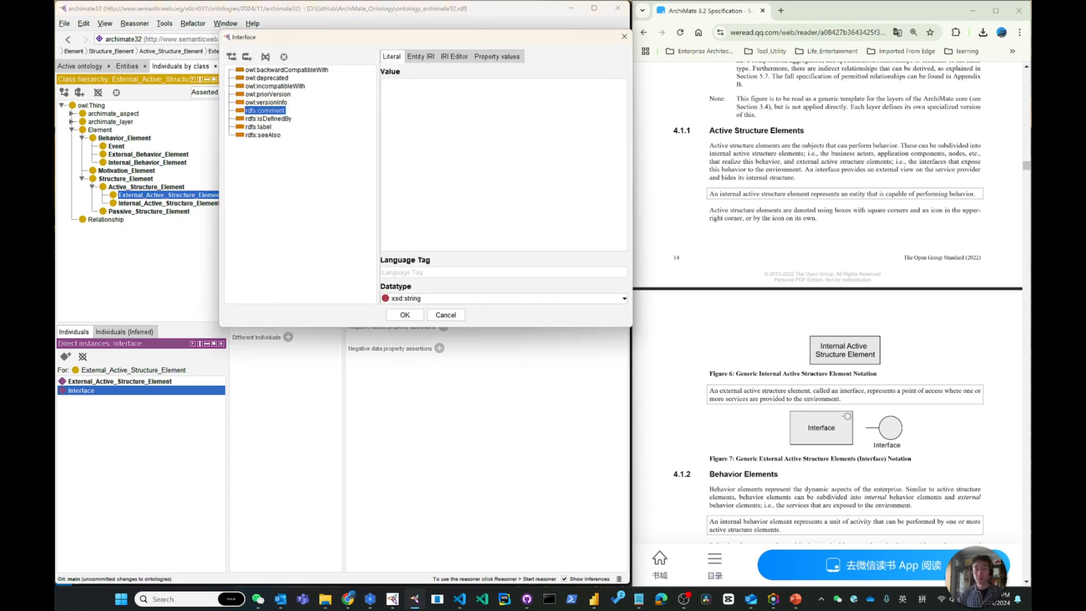
{"action": "type", "text": "An interface provides an external view on the service "}
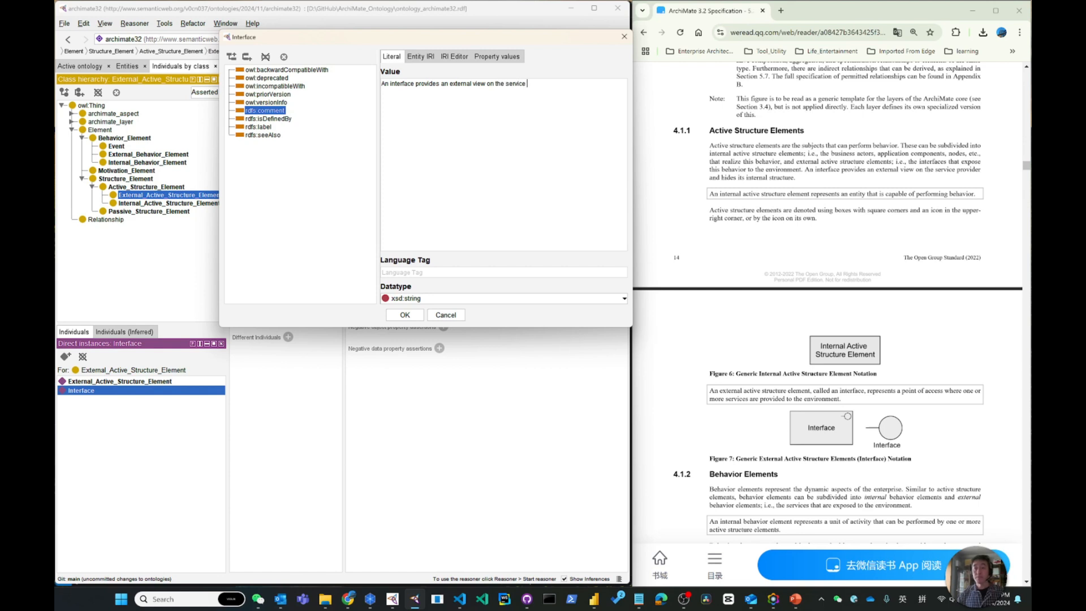
{"action": "type", "text": "provider and hides its internal struct"}
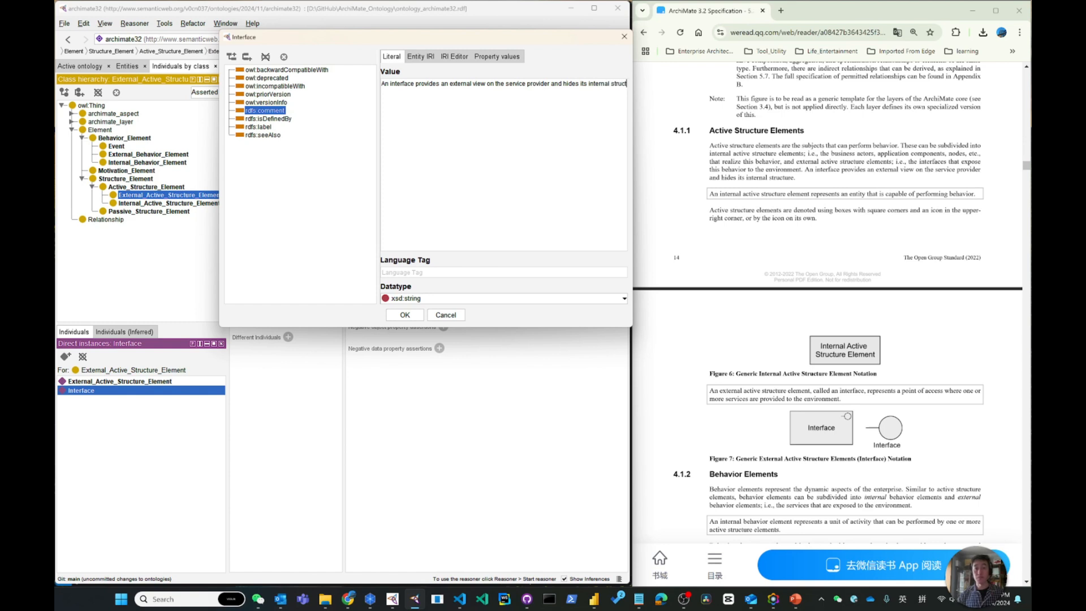
{"action": "type", "text": "ure."}
{"action": "left_click", "coordinate": [408, 317]}
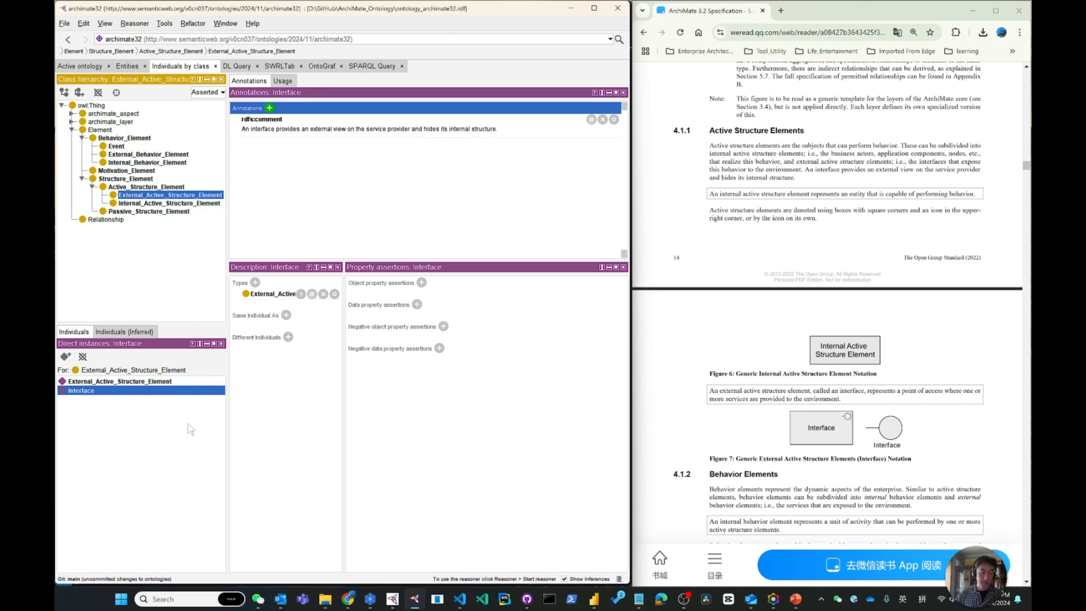
Switch to VS Code and examine the named individuals listed in ontology_archimate32.rdf
{"action": "key", "text": "alt+Tab"}
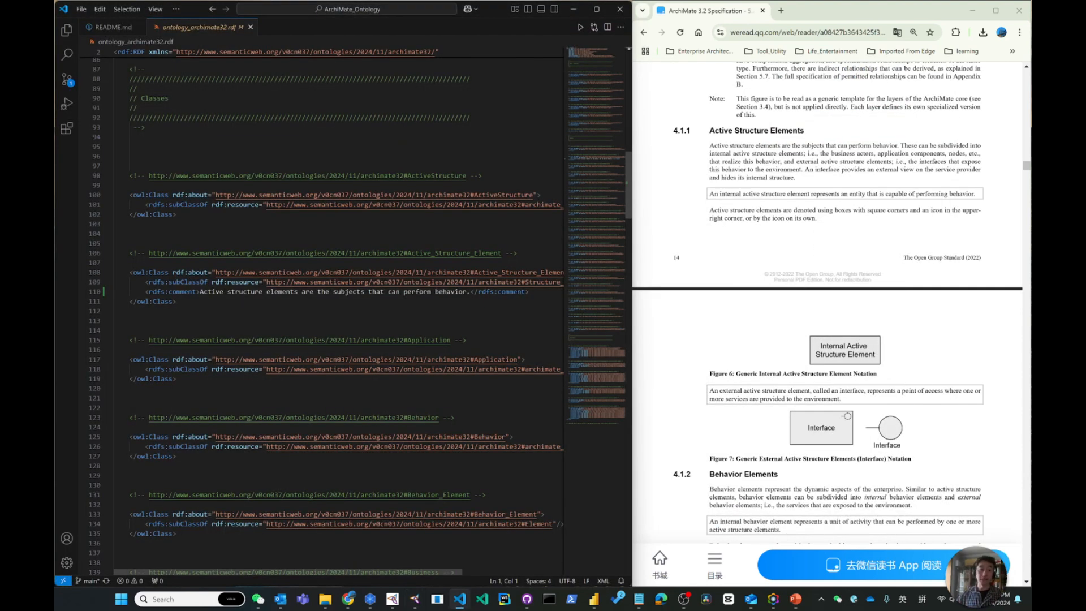
{"action": "scroll", "coordinate": [339, 311], "scroll_direction": "down", "scroll_amount": 5}
{"action": "scroll", "coordinate": [339, 311], "scroll_direction": "down", "scroll_amount": 5}
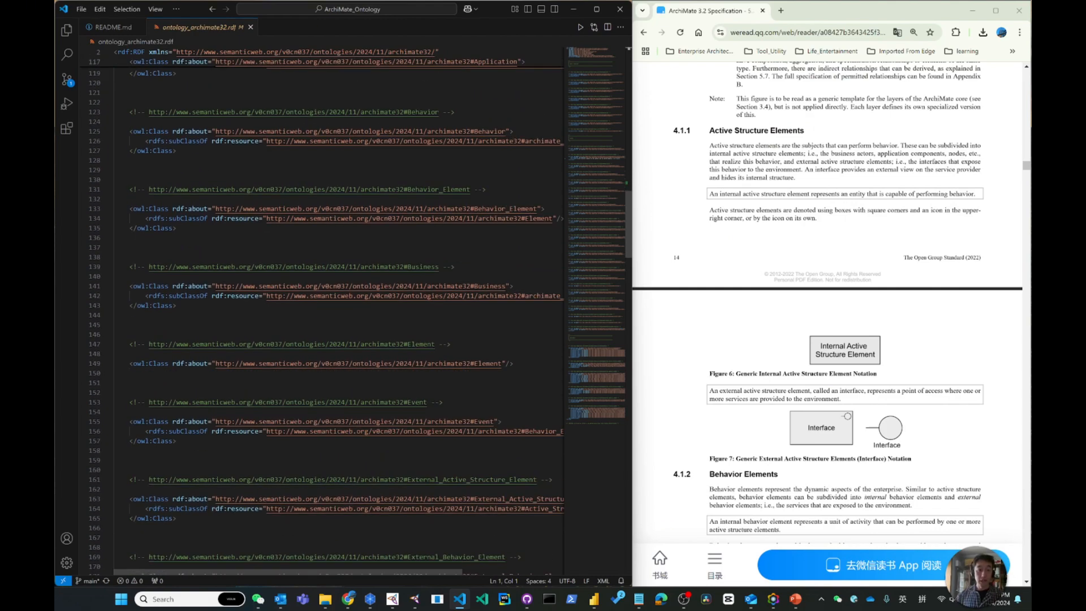
{"action": "scroll", "coordinate": [630, 232], "scroll_direction": "down", "scroll_amount": 4}
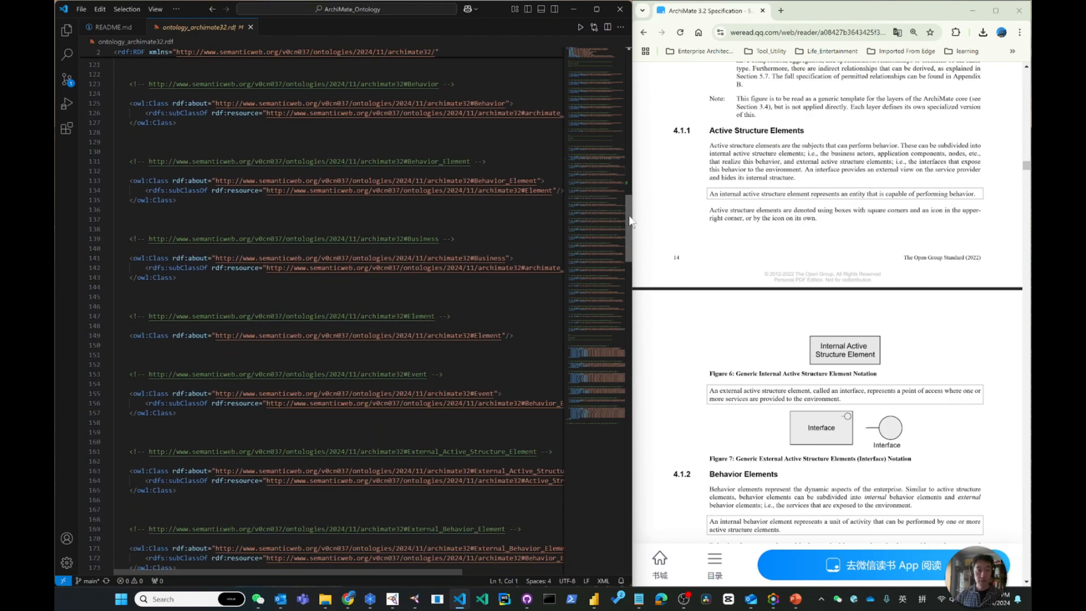
{"action": "left_click_drag", "start_coordinate": [629, 232], "coordinate": [613, 424]}
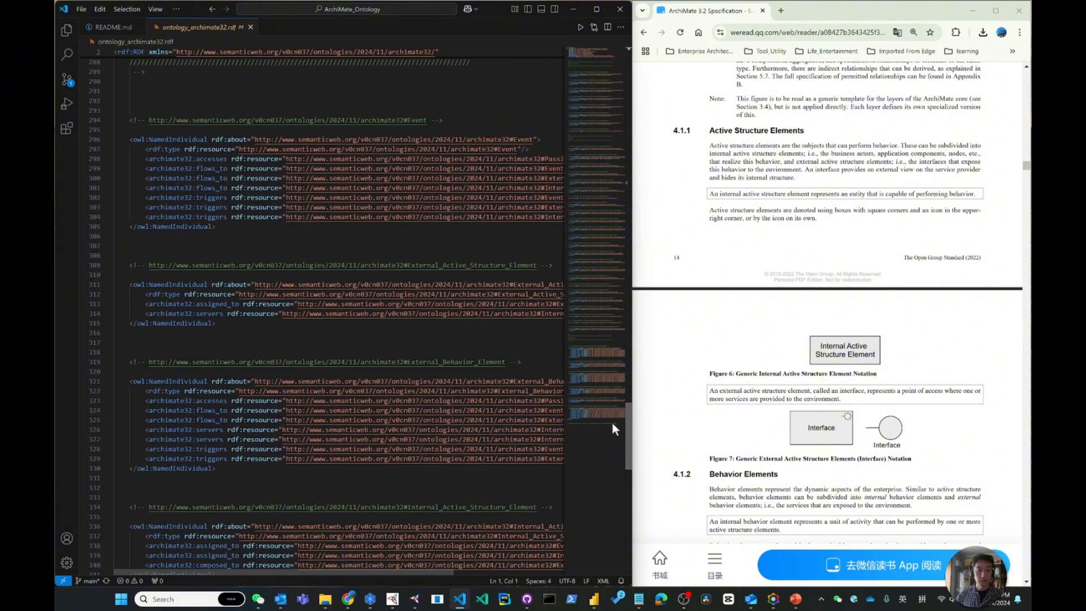
{"action": "scroll", "coordinate": [611, 423], "scroll_direction": "down", "scroll_amount": 15}
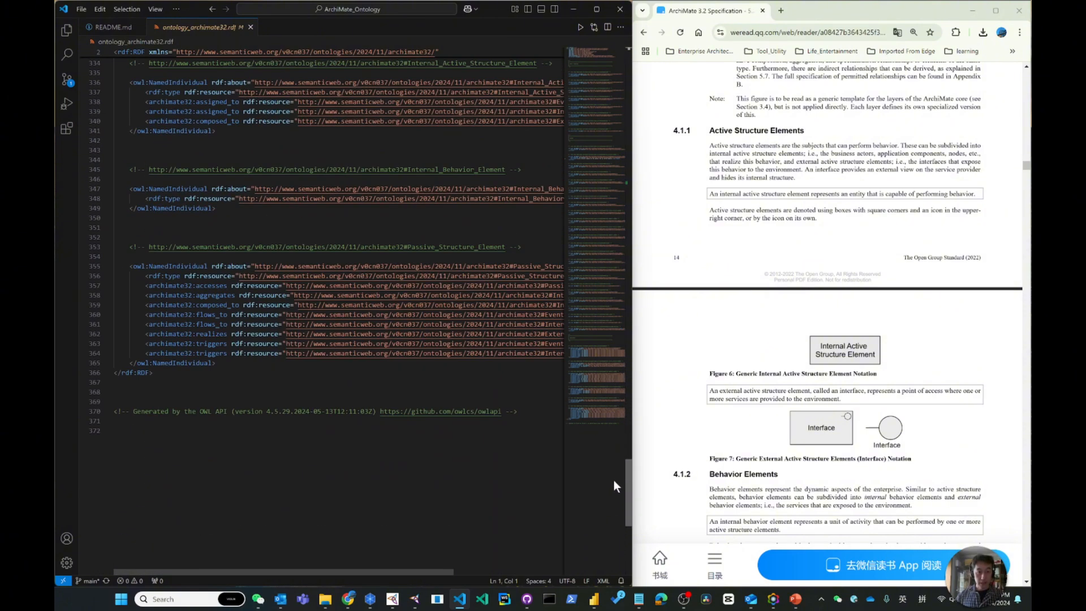
Save the ontology in Protégé and return to the Interface individual's entry in the RDF source in VS Code
{"action": "key", "text": "alt+Tab"}
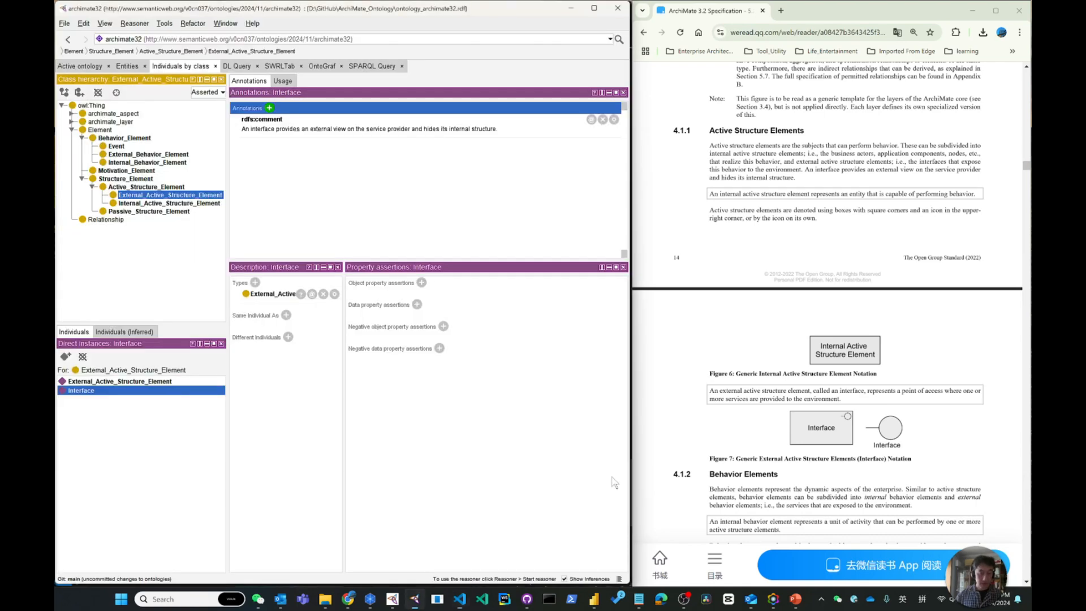
{"action": "key", "text": "alt+Tab"}
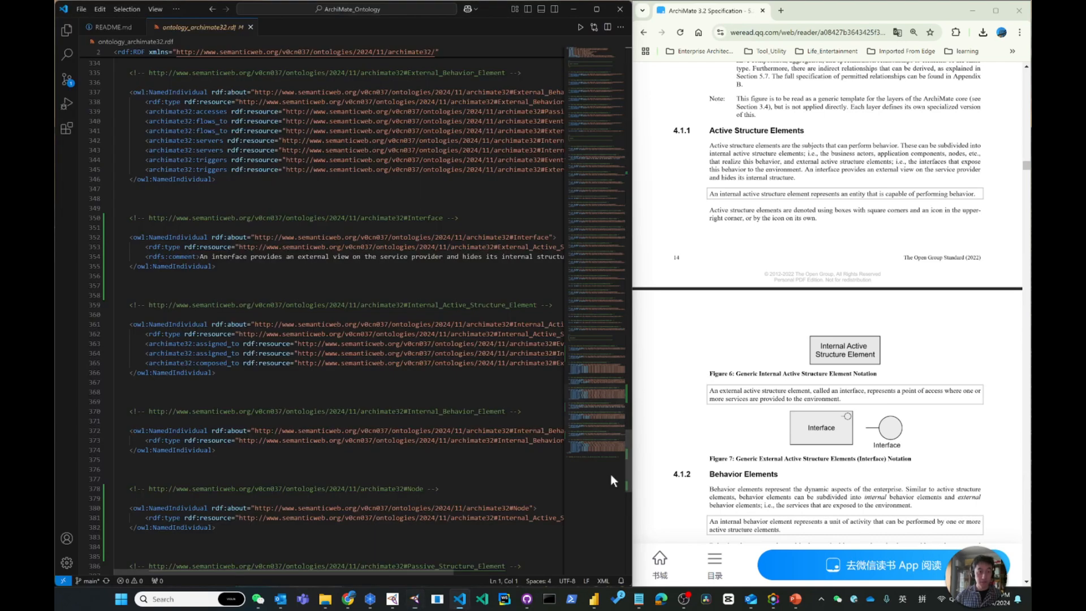
{"action": "scroll", "coordinate": [323, 314], "scroll_direction": "up", "scroll_amount": 4}
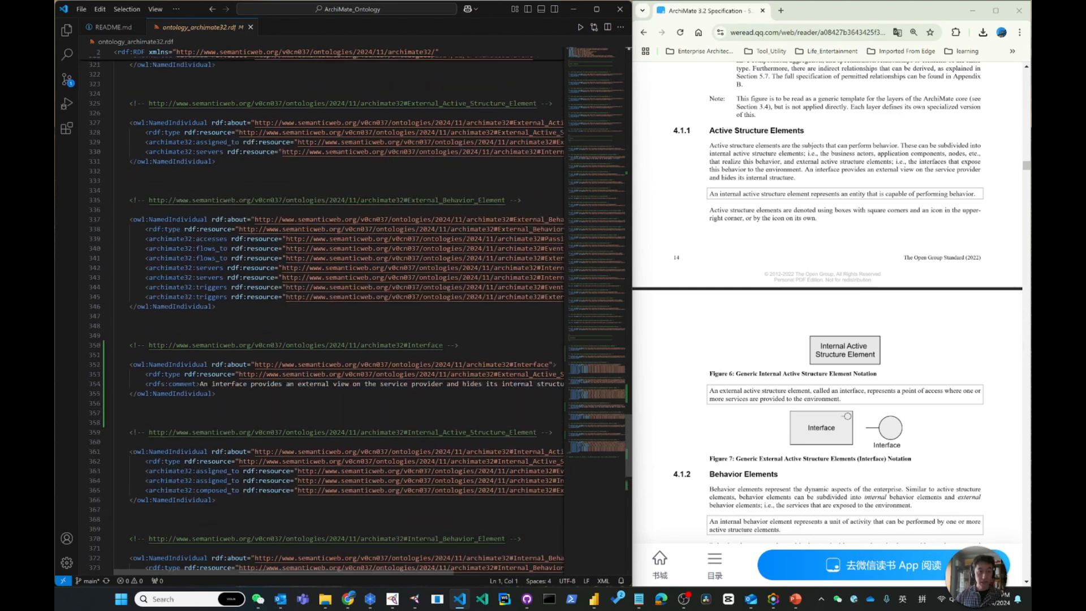
{"action": "left_click", "coordinate": [114, 326]}
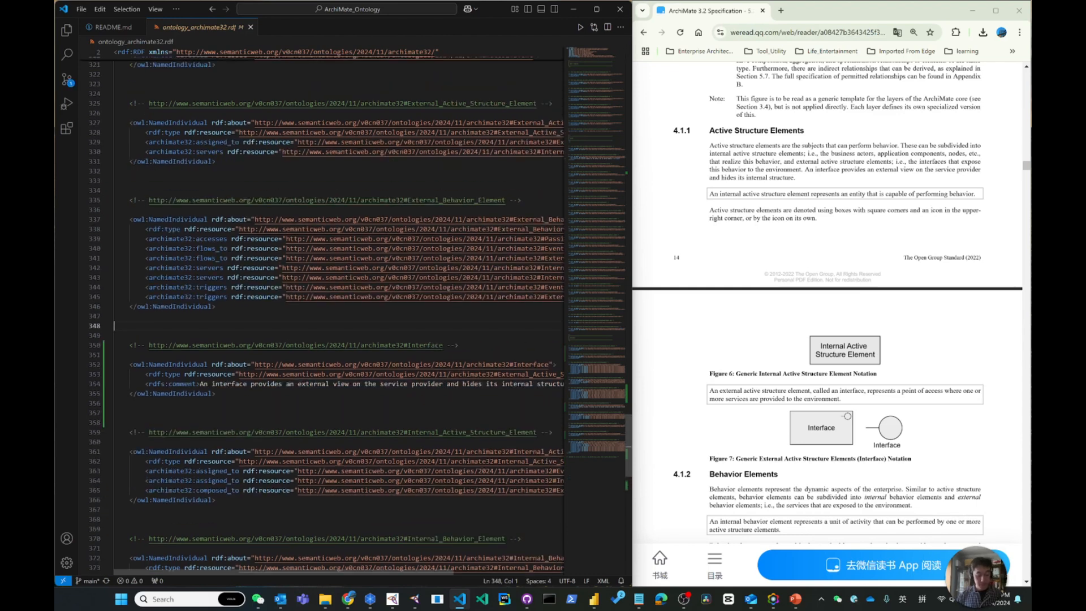
Search the RDF source for "Interface"
{"action": "key", "text": "ctrl+f"}
{"action": "type", "text": "Interal"}
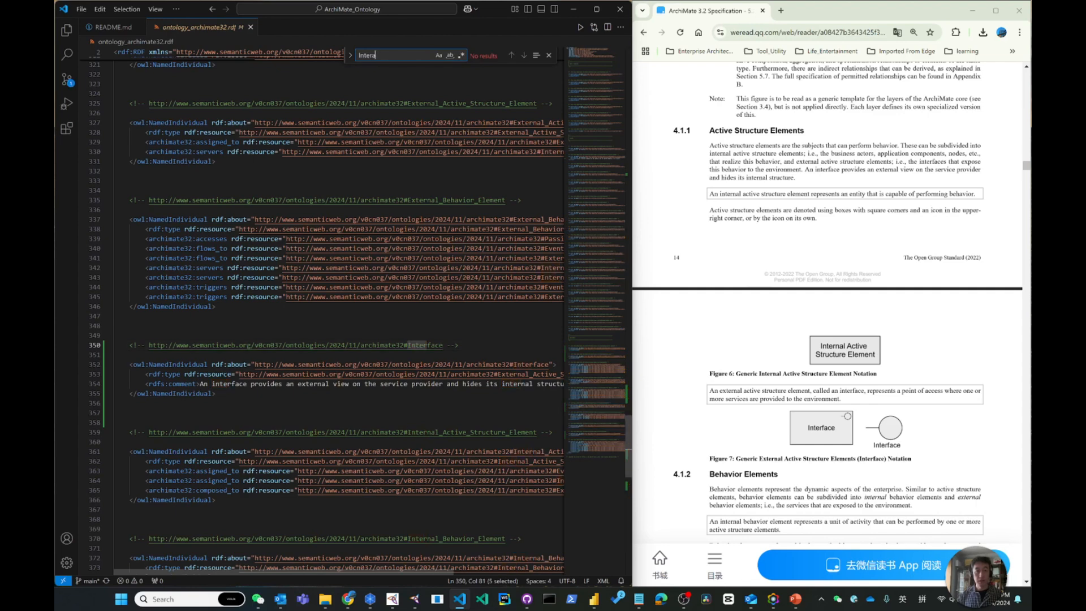
{"action": "key", "text": "BackSpace"}
{"action": "key", "text": "BackSpace"}
{"action": "type", "text": "face"}
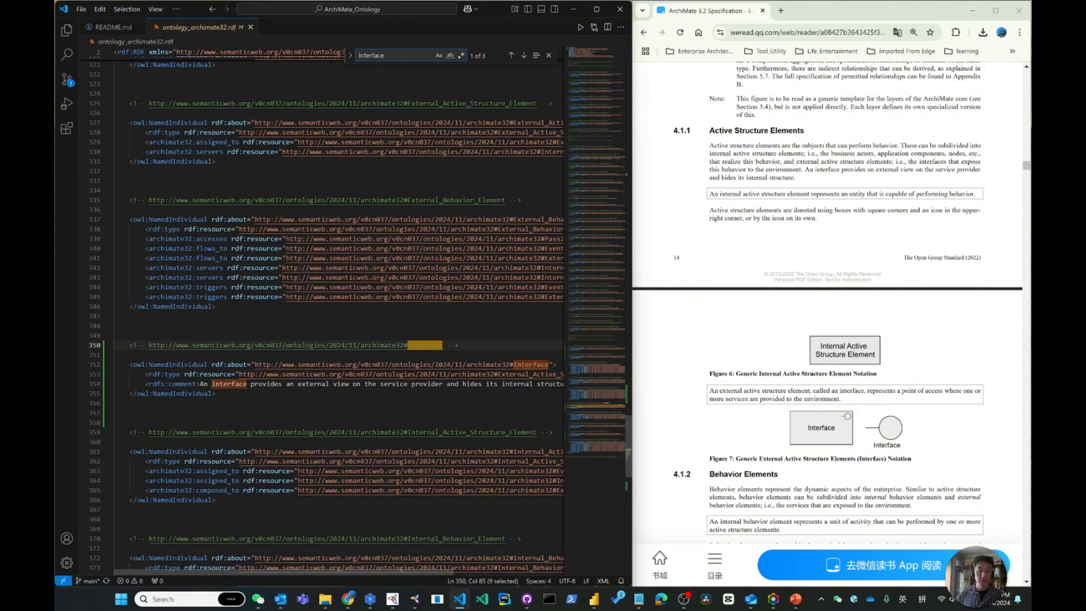
Examine the RDF entries of the Application_Component, Business_Actor, Interface and Node individuals
{"action": "scroll", "coordinate": [339, 316], "scroll_direction": "up", "scroll_amount": 10}
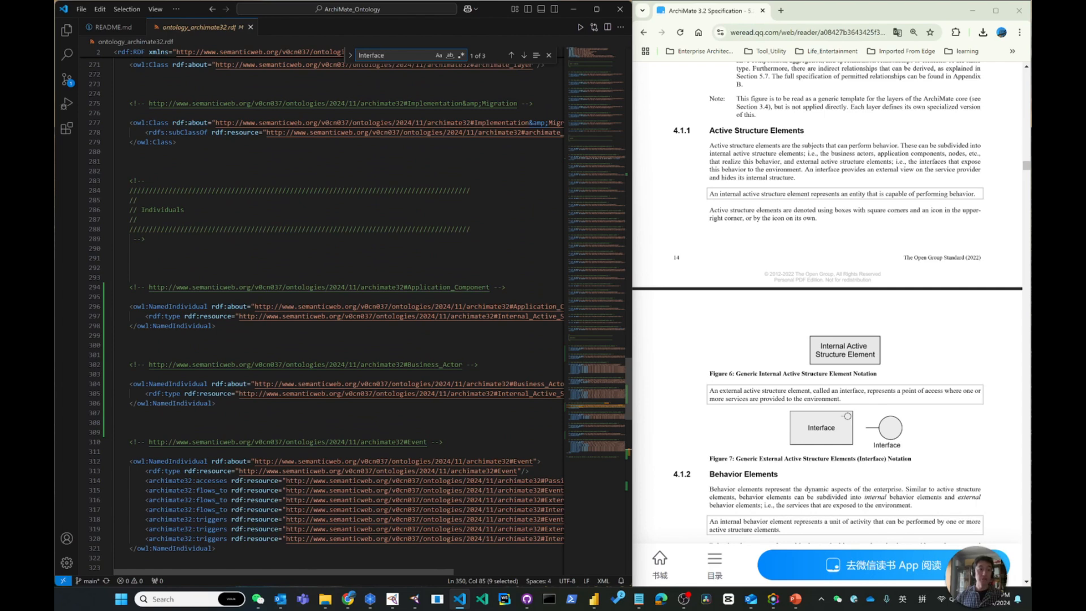
{"action": "scroll", "coordinate": [339, 316], "scroll_direction": "down", "scroll_amount": 6}
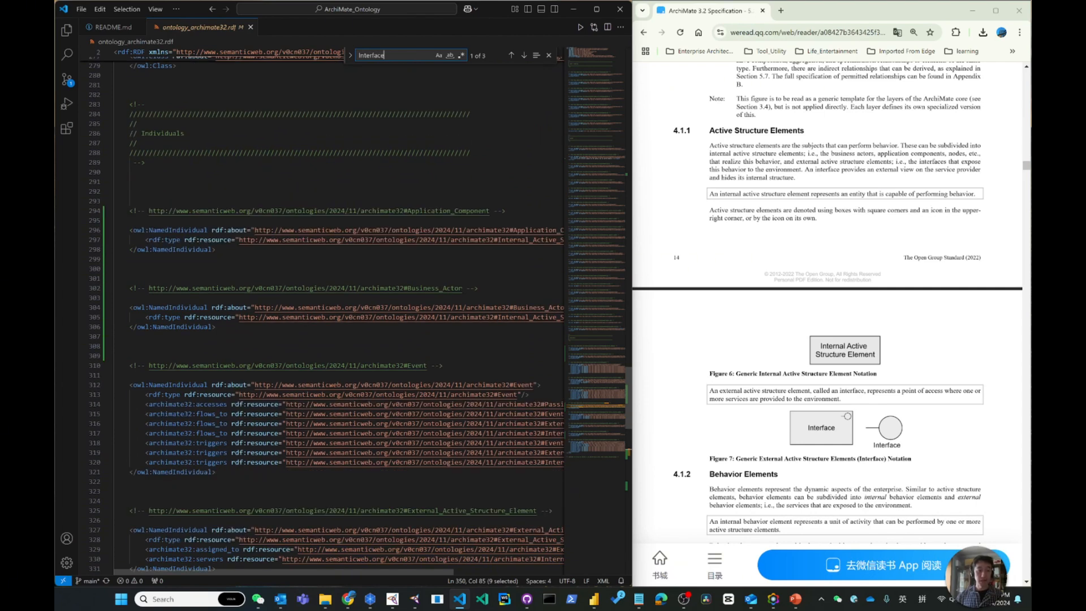
{"action": "scroll", "coordinate": [339, 317], "scroll_direction": "down", "scroll_amount": 5}
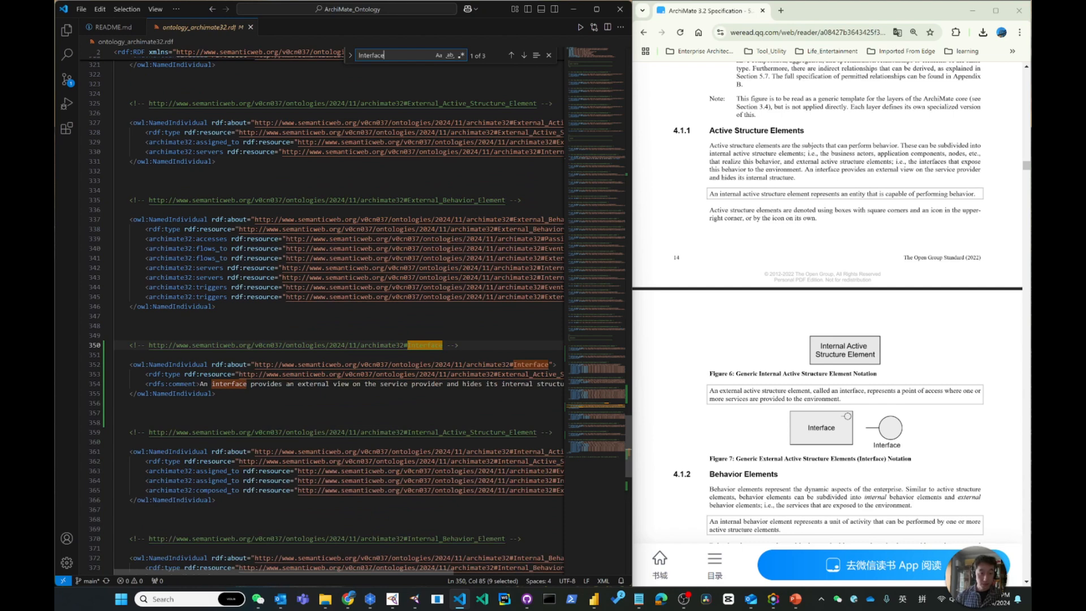
{"action": "scroll", "coordinate": [339, 316], "scroll_direction": "down", "scroll_amount": 3}
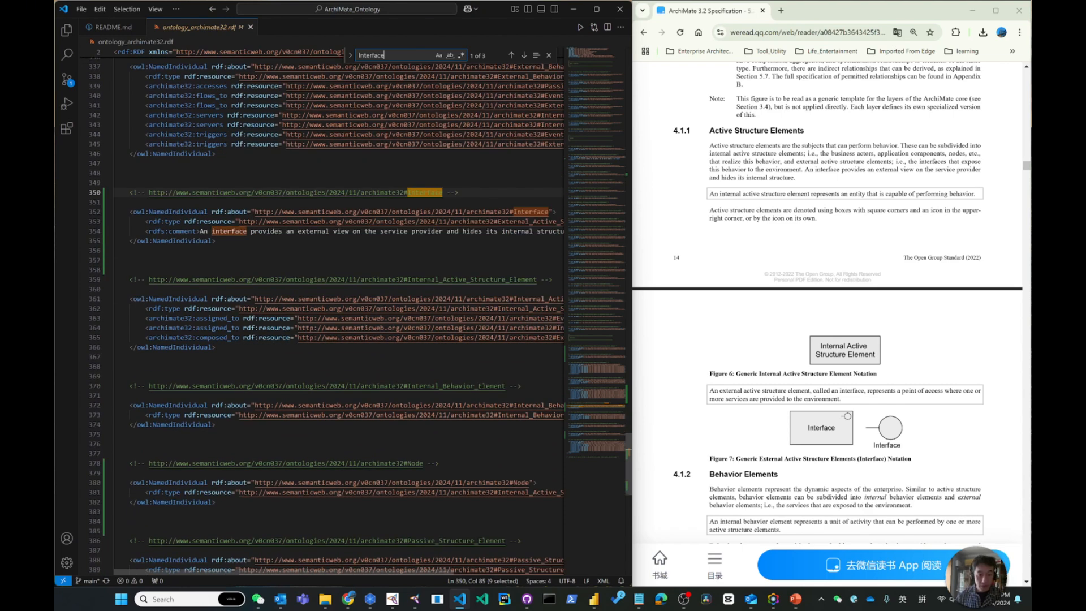
{"action": "scroll", "coordinate": [340, 317], "scroll_direction": "down", "scroll_amount": 2}
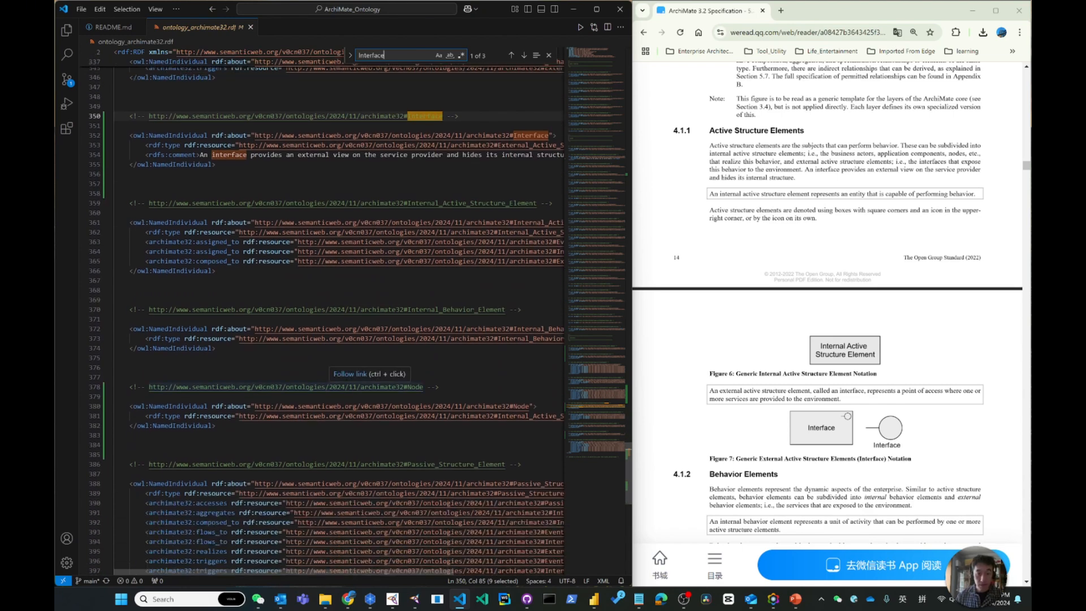
{"action": "scroll", "coordinate": [339, 317], "scroll_direction": "down", "scroll_amount": 2}
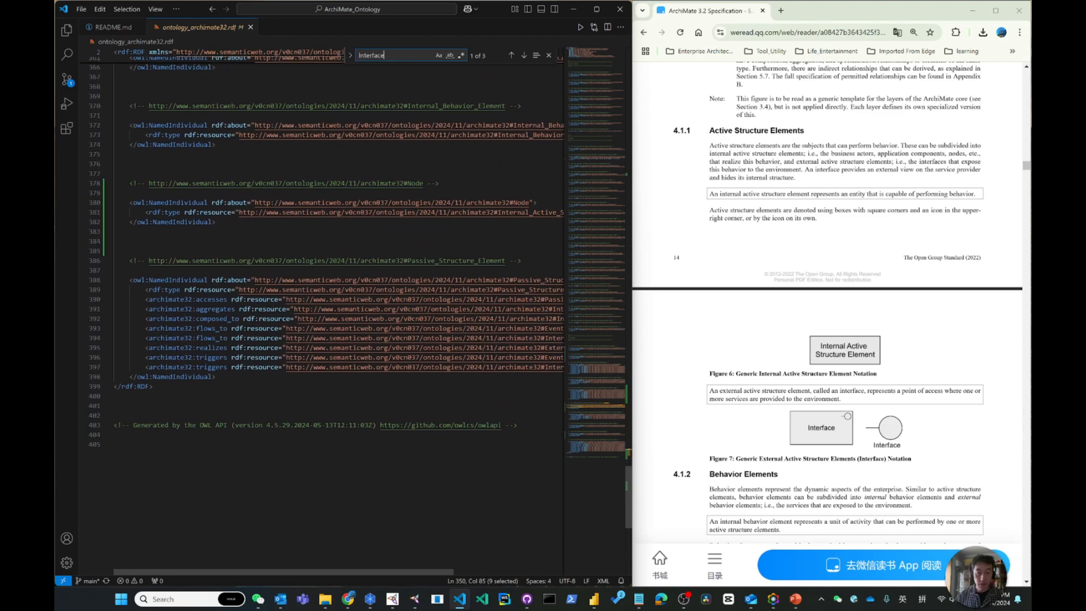
{"action": "scroll", "coordinate": [340, 317], "scroll_direction": "up", "scroll_amount": 5}
{"action": "scroll", "coordinate": [339, 317], "scroll_direction": "up", "scroll_amount": 5}
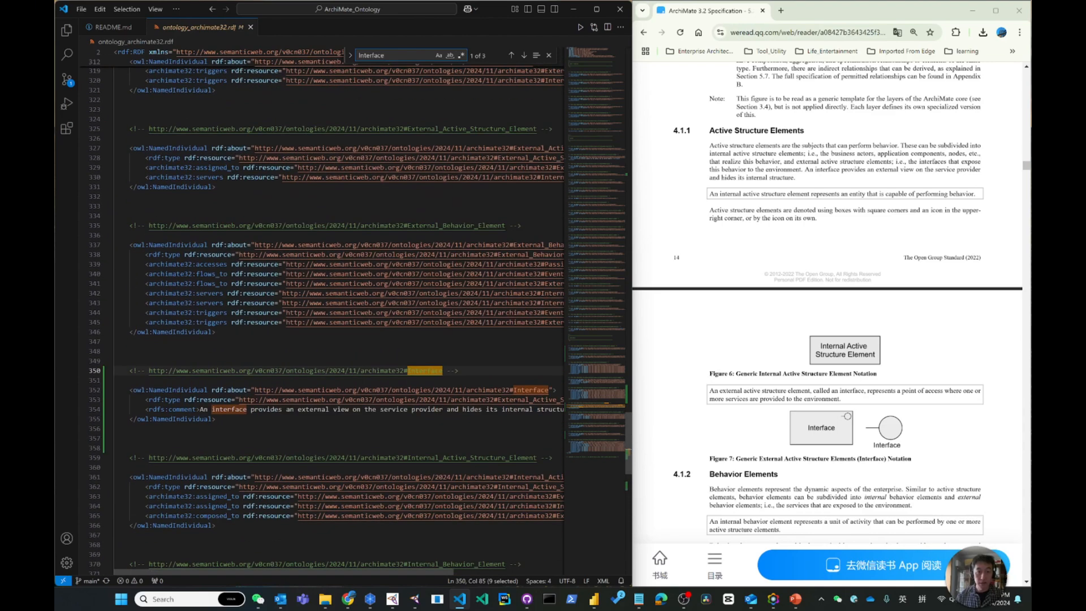
{"action": "scroll", "coordinate": [339, 316], "scroll_direction": "up", "scroll_amount": 6}
{"action": "scroll", "coordinate": [339, 317], "scroll_direction": "up", "scroll_amount": 8}
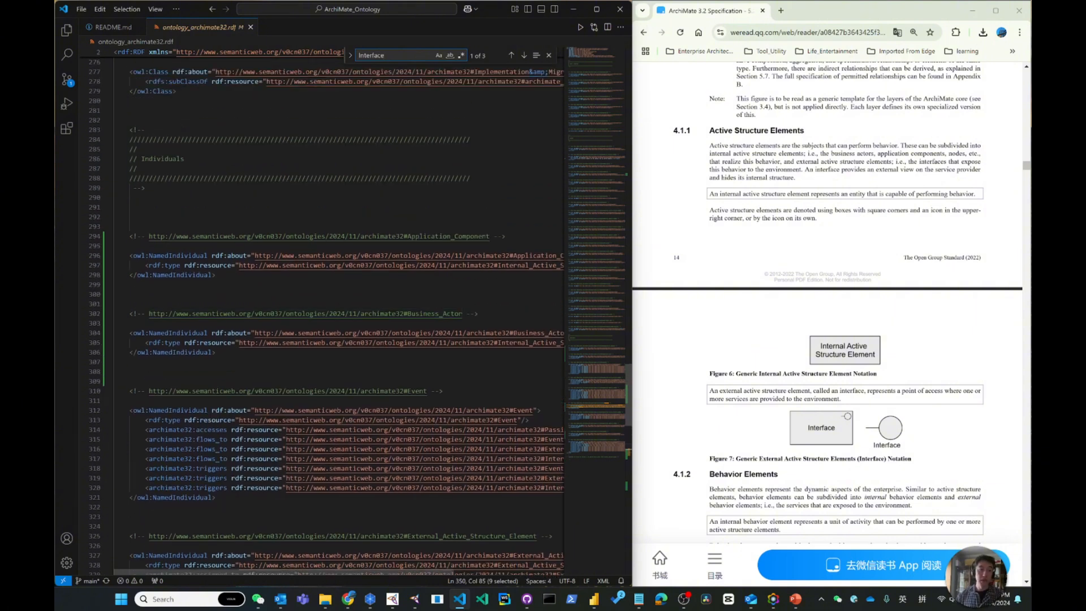
{"action": "scroll", "coordinate": [339, 317], "scroll_direction": "up", "scroll_amount": 5}
{"action": "scroll", "coordinate": [340, 316], "scroll_direction": "down", "scroll_amount": 20}
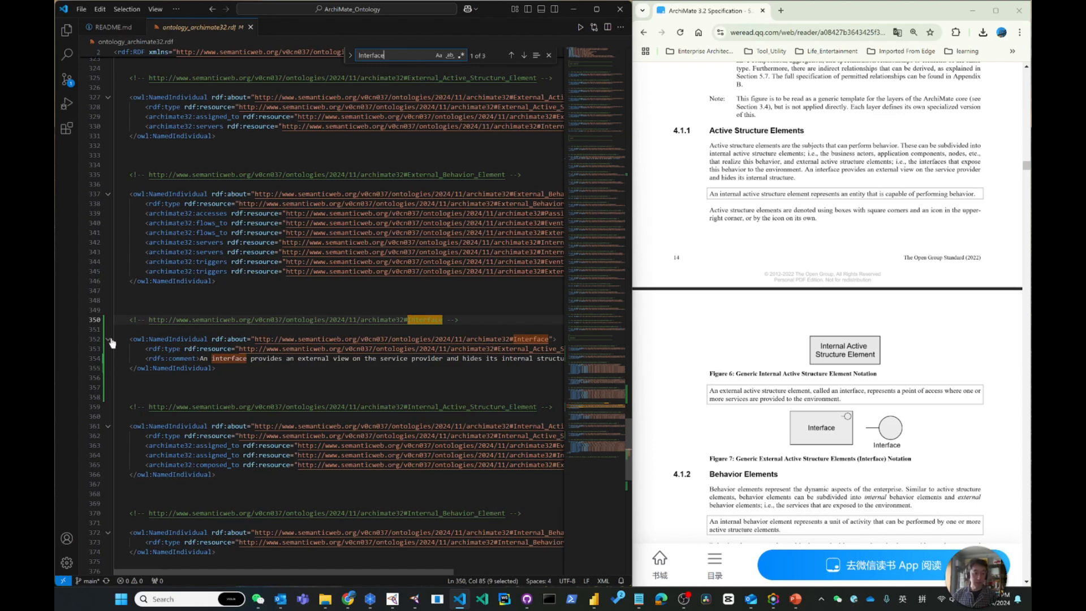
Switch back to Protégé and decline reloading the archimate32 ontology from its source
{"action": "left_click", "coordinate": [115, 300]}
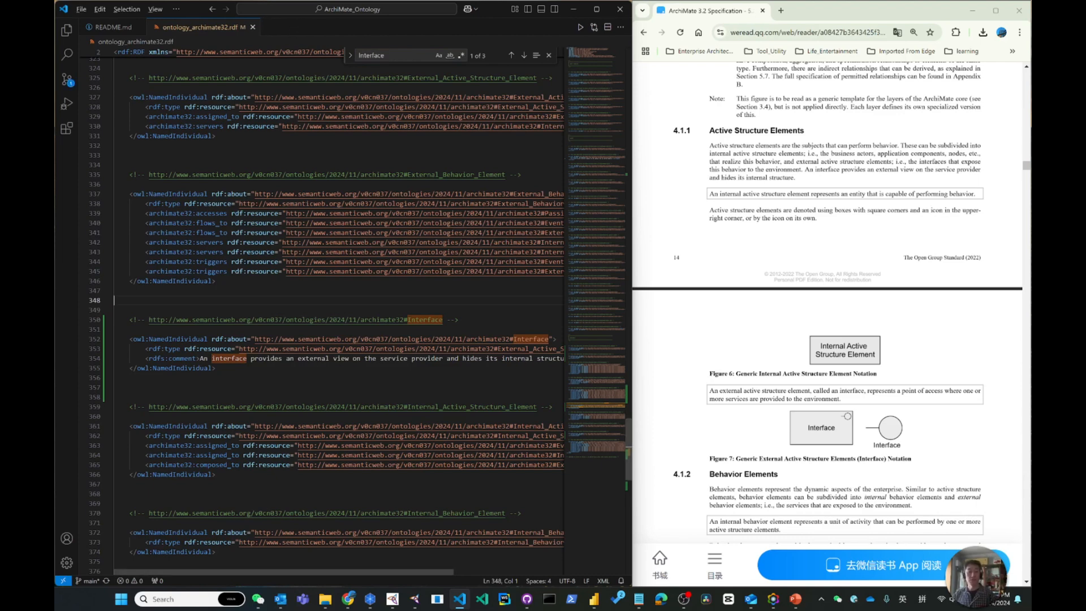
{"action": "key", "text": "alt+Tab"}
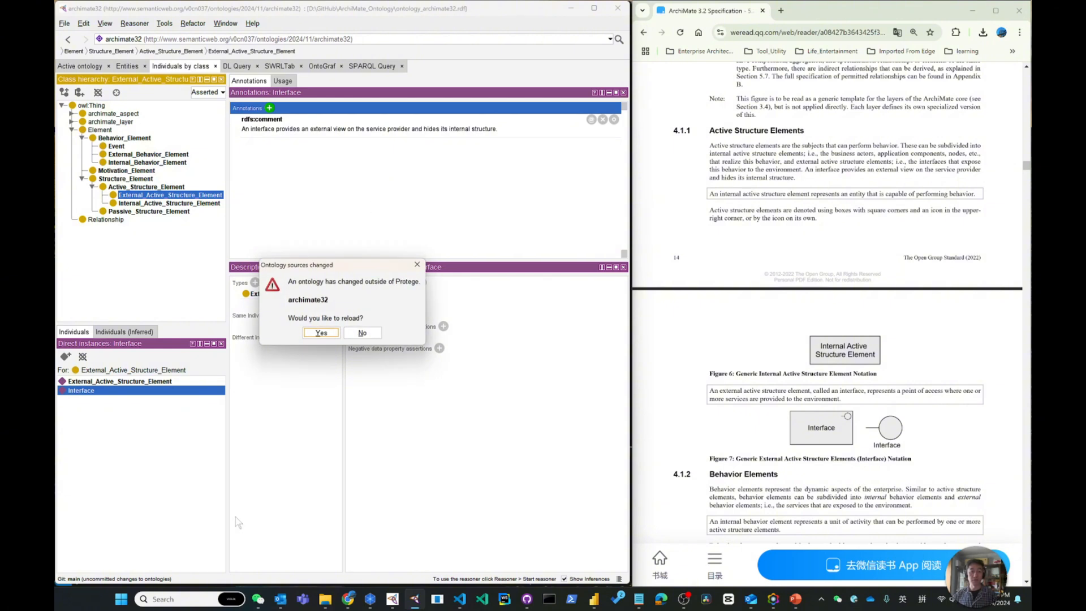
{"action": "left_click", "coordinate": [367, 334]}
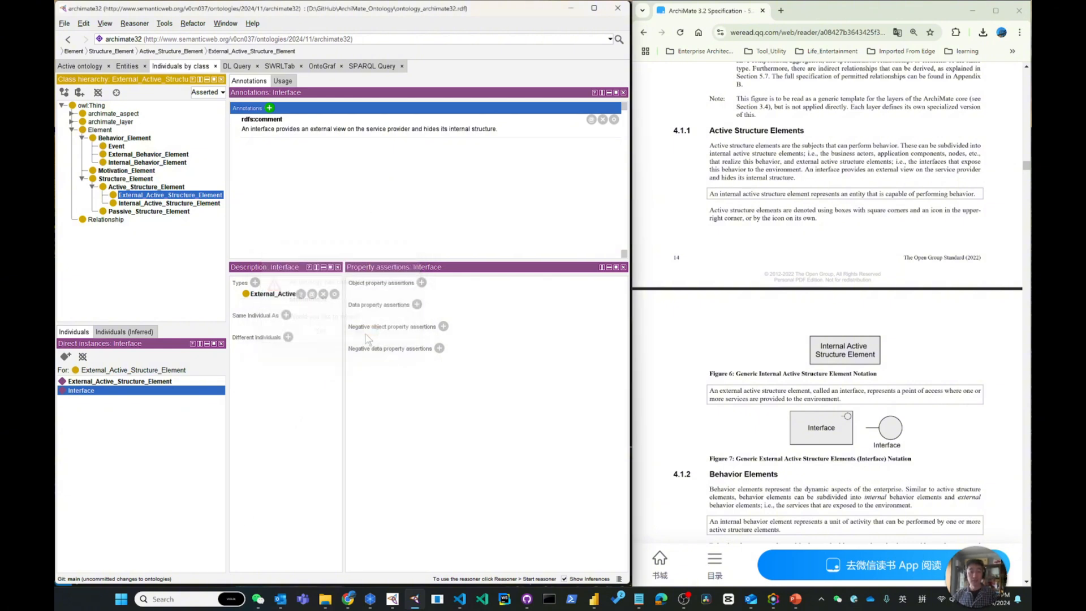
{"action": "left_click", "coordinate": [398, 182]}
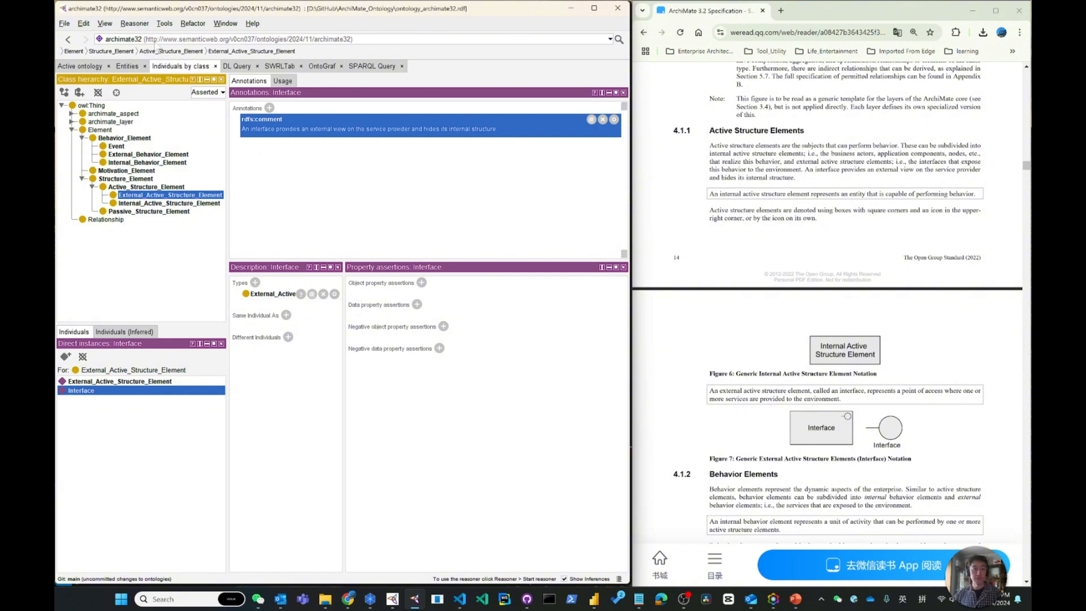
Add the rdfs:comment "An internal active structure element represents an entity that is capable of performing behavior." to the Internal_Active_Structure_Element class
{"action": "left_click", "coordinate": [127, 67]}
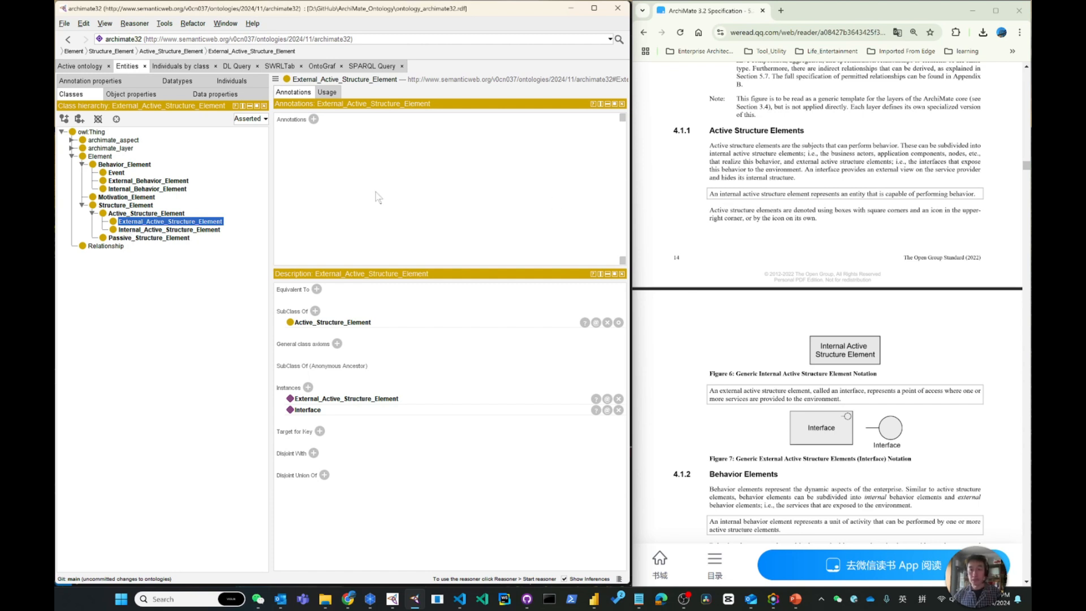
{"action": "left_click", "coordinate": [214, 230]}
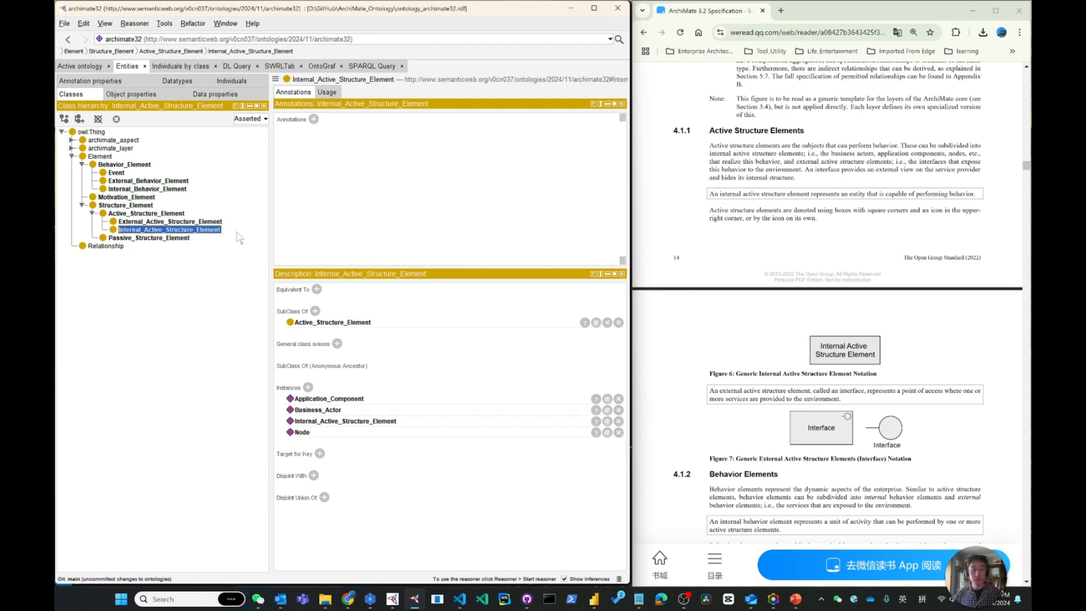
{"action": "left_click", "coordinate": [313, 119]}
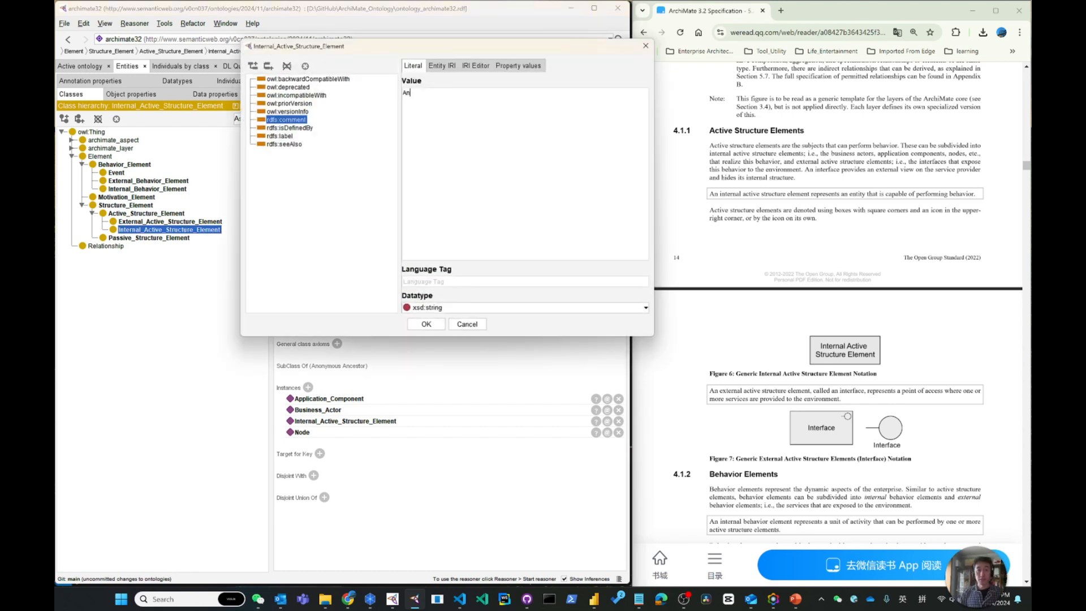
{"action": "type", "text": "An internal"}
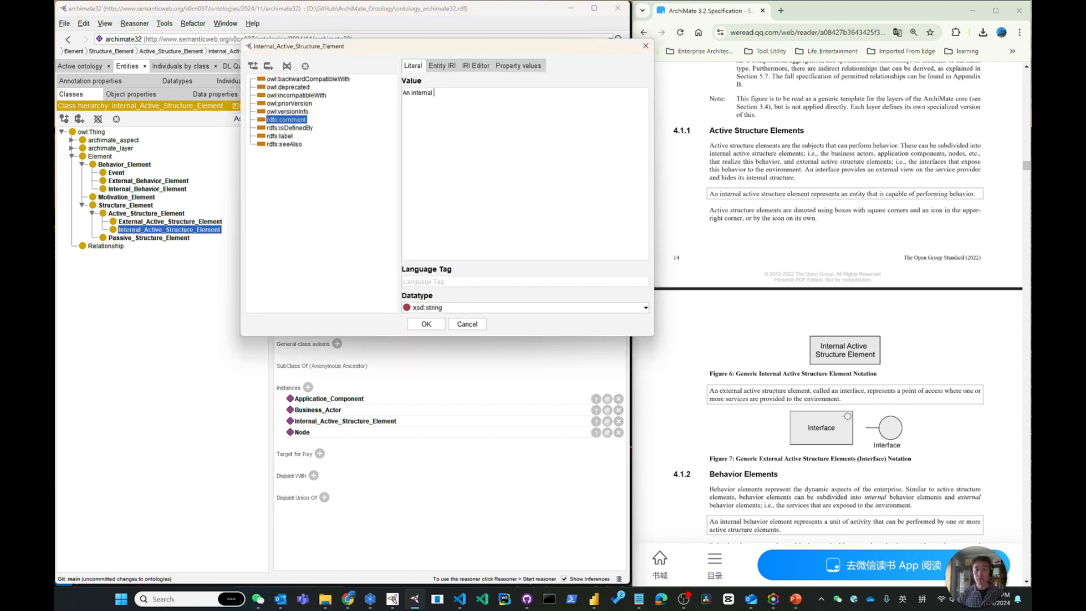
{"action": "type", "text": " active structure element"}
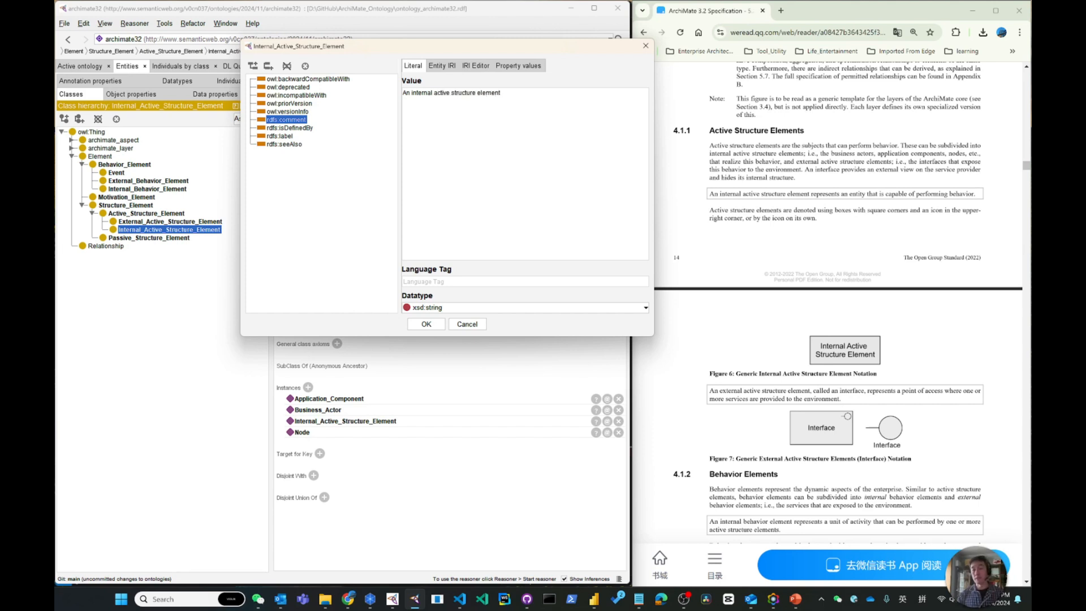
{"action": "type", "text": " represents an entit"}
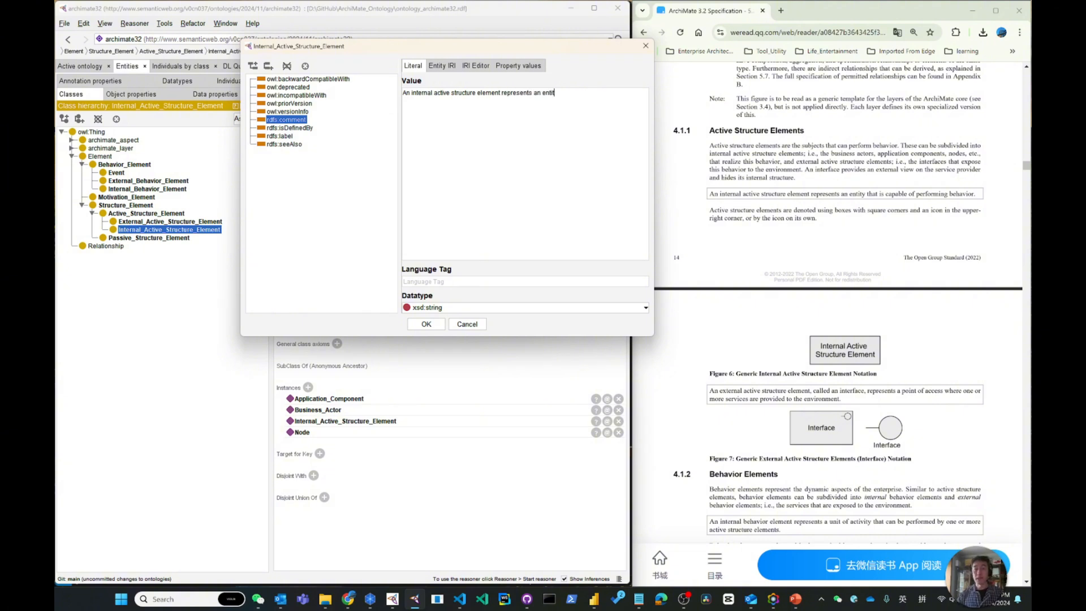
{"action": "type", "text": "y that is capable of performing beh"}
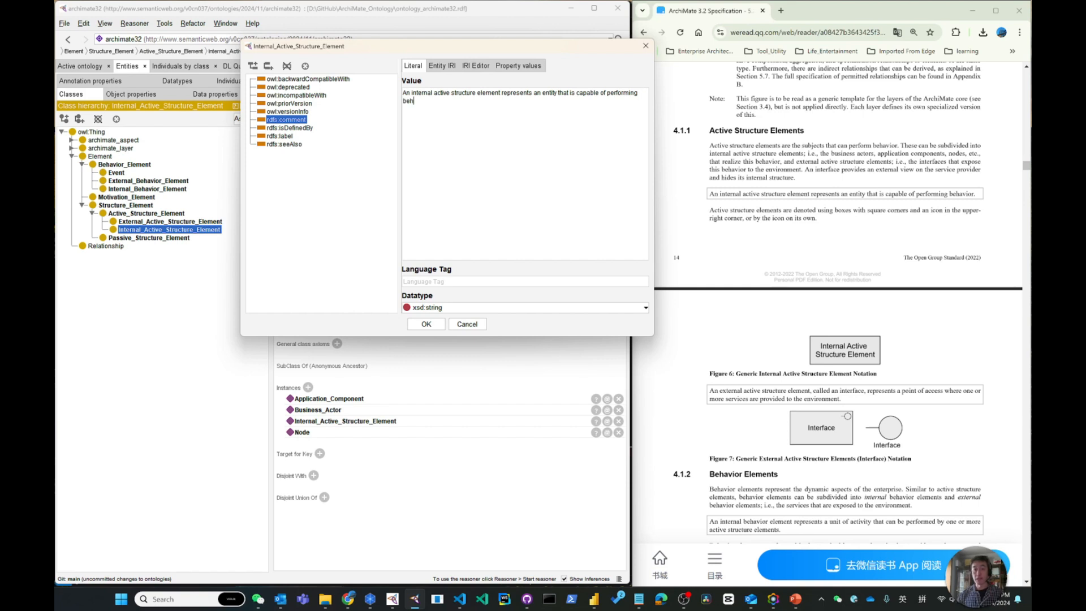
{"action": "type", "text": "avior."}
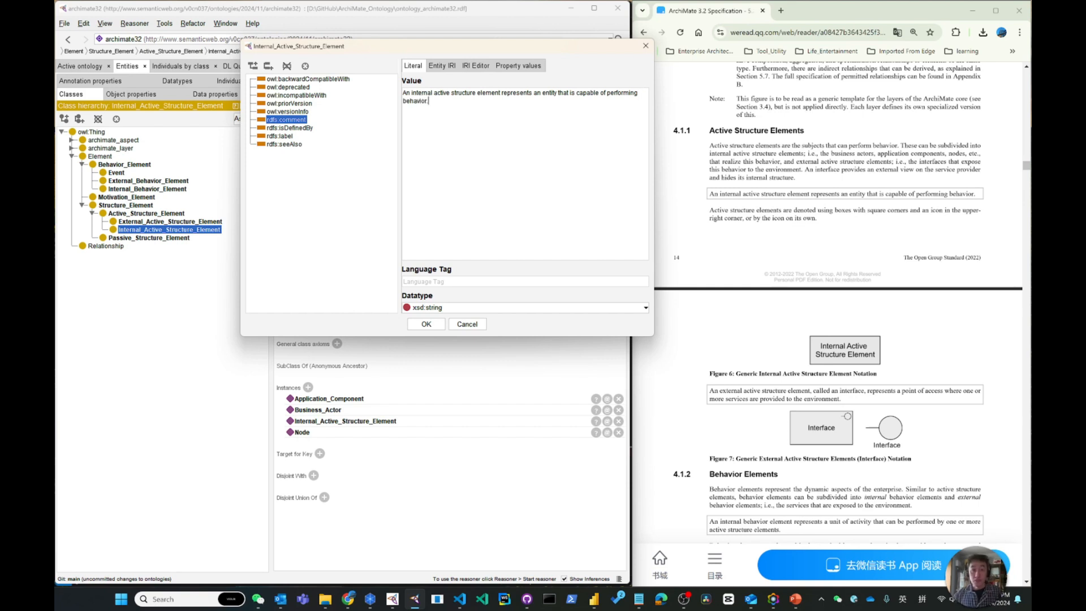
{"action": "left_click_drag", "start_coordinate": [533, 92], "coordinate": [572, 93]}
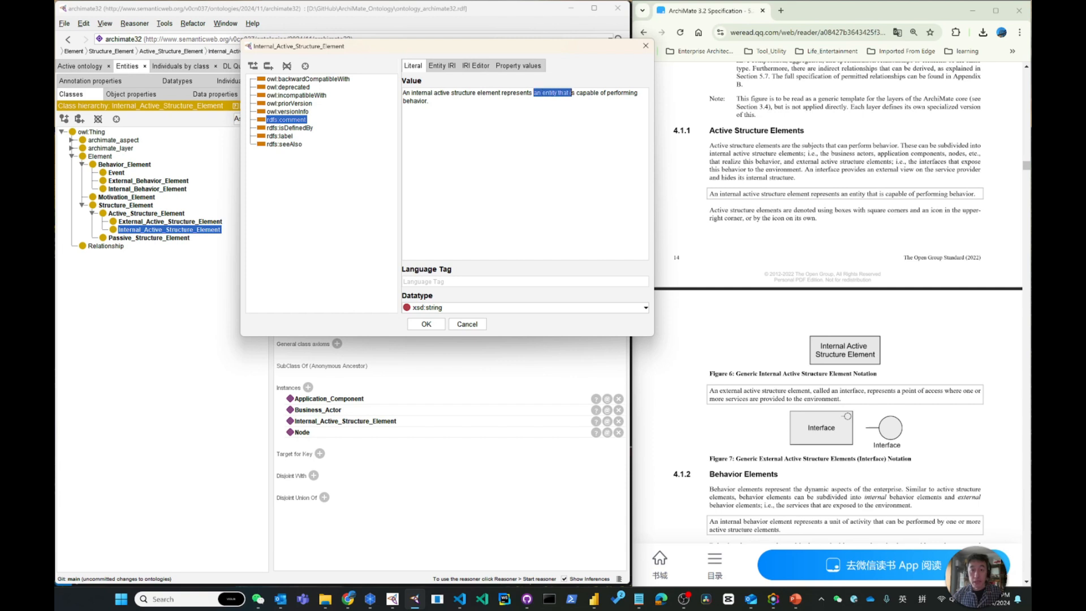
{"action": "left_click", "coordinate": [427, 324]}
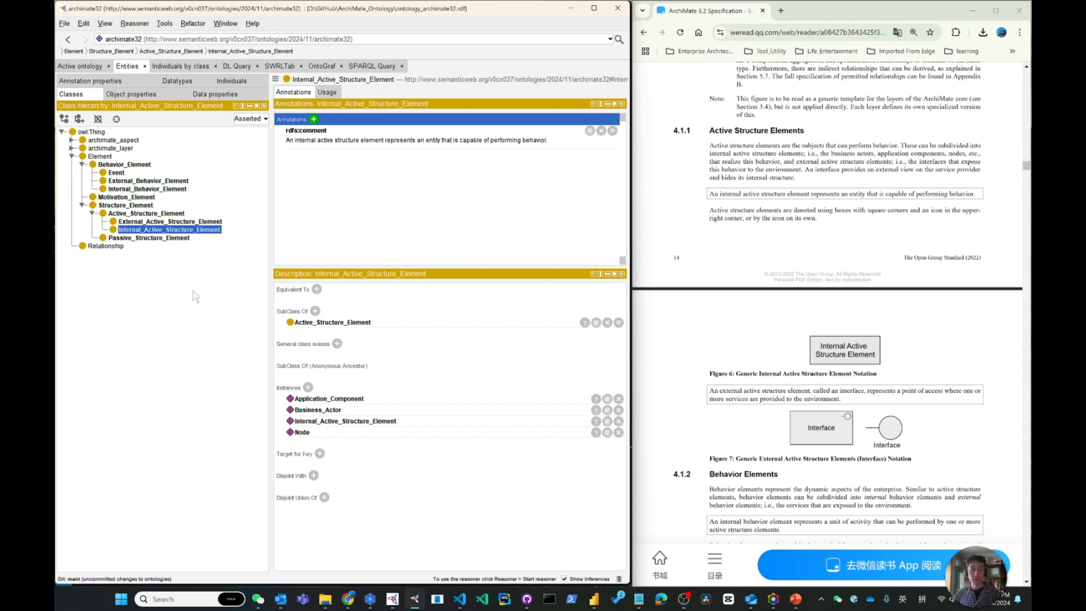
Add to External_Active_Structure_Element the rdfs:comment "An external active structure element, called an interface, represents a point of access where one or more services are provided to the environment."
{"action": "left_click", "coordinate": [147, 222]}
{"action": "left_click", "coordinate": [314, 119]}
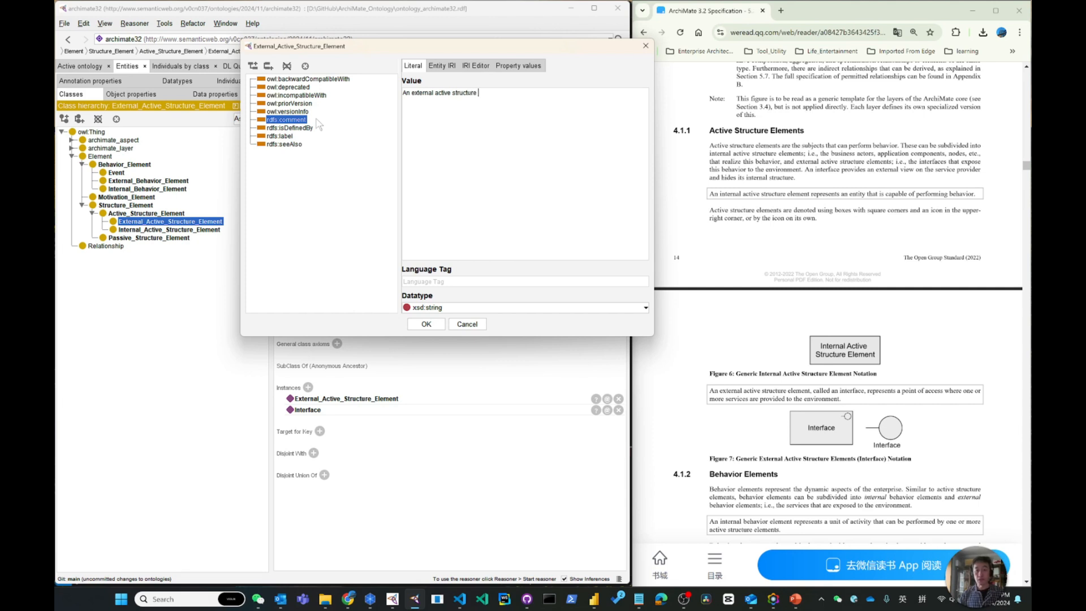
{"action": "type", "text": "ement, called an interface"}
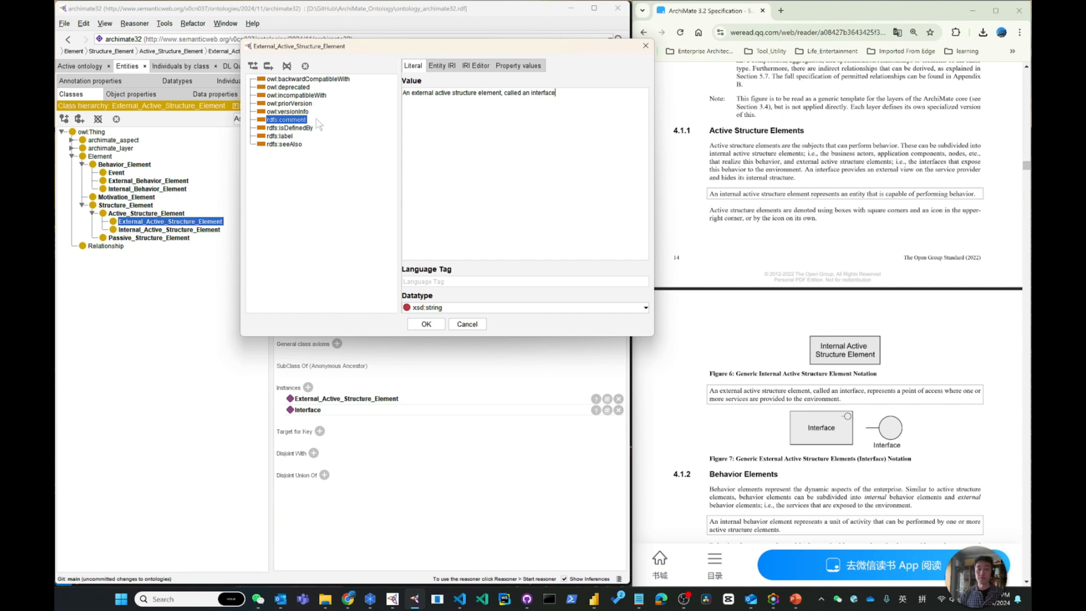
{"action": "type", "text": ", represents a point o"}
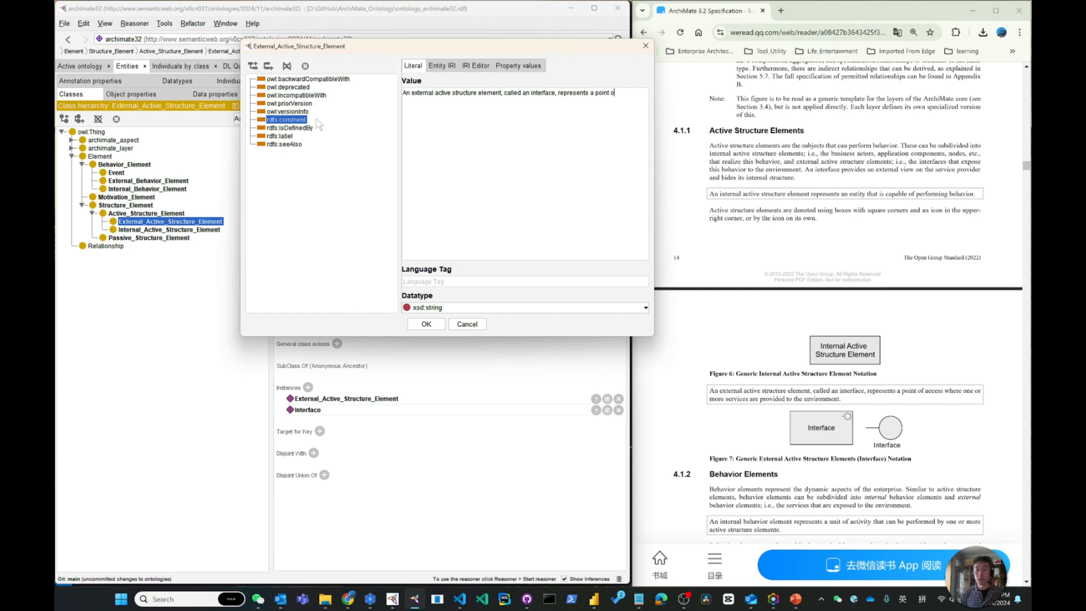
{"action": "type", "text": "f access where on eor more"}
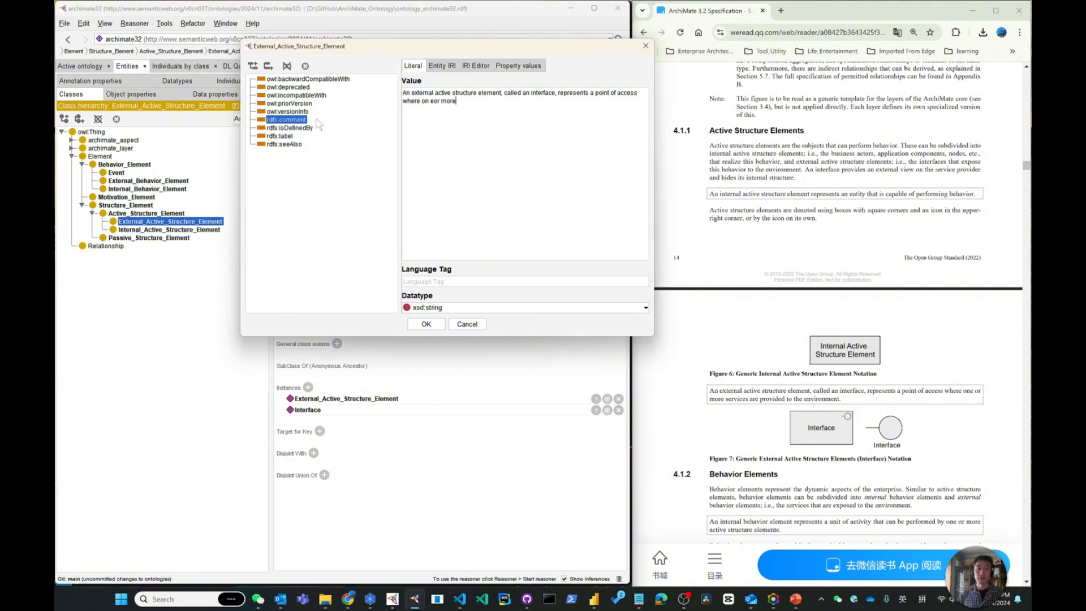
{"action": "key", "text": "BackSpace"}
{"action": "key", "text": "Right"}
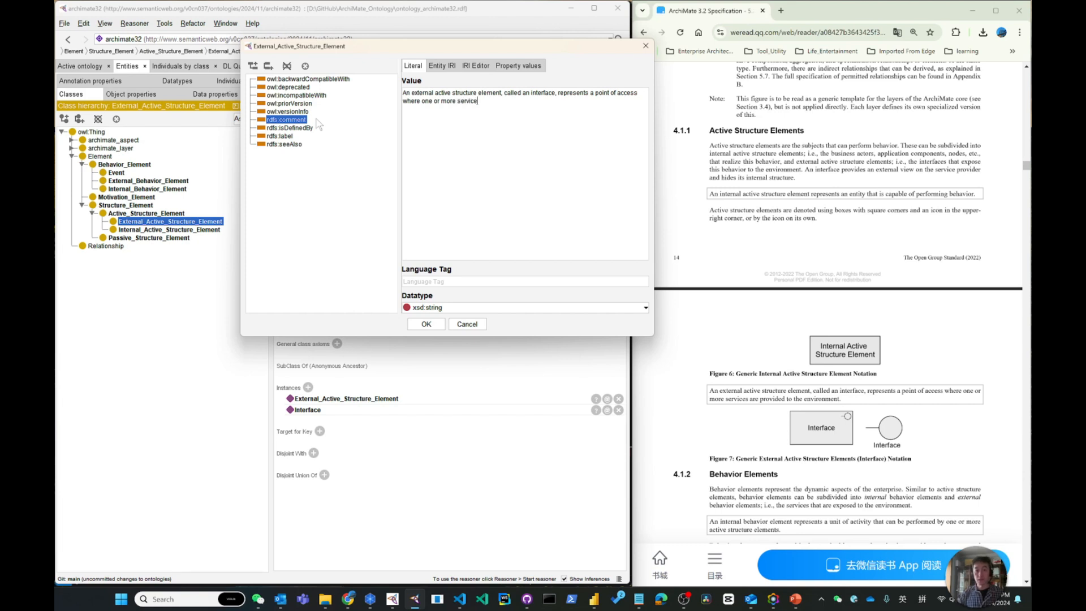
{"action": "type", "text": "services are provided to the envrionment."}
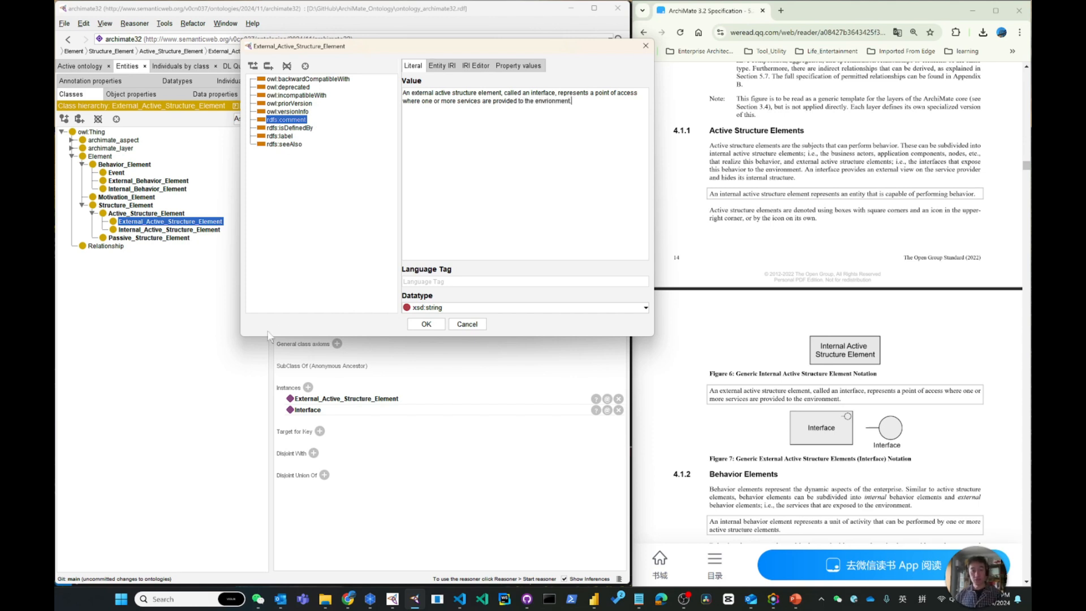
{"action": "left_click", "coordinate": [434, 327]}
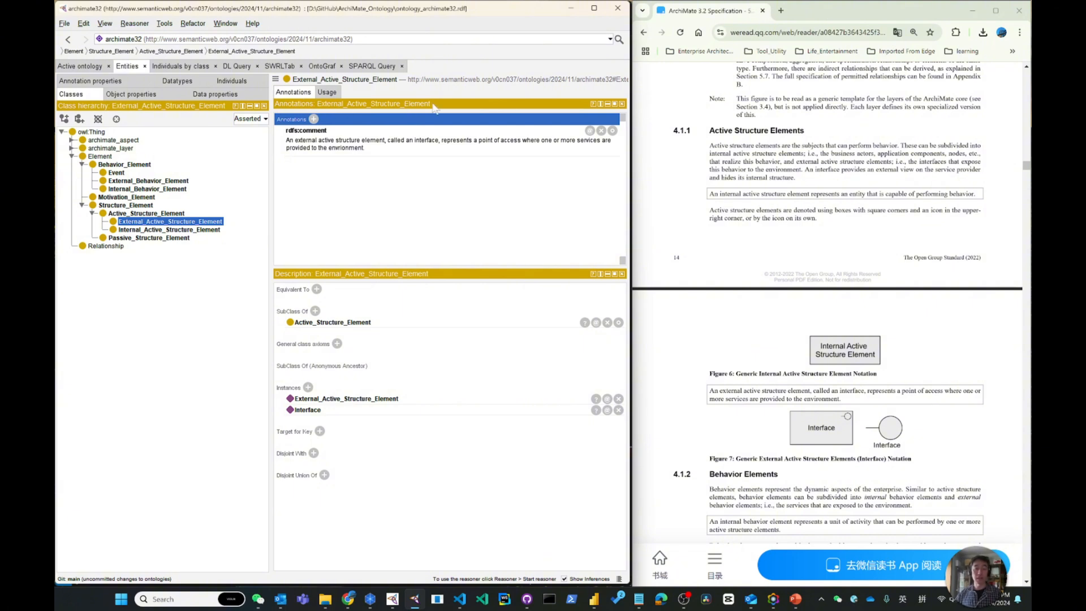
{"action": "left_click", "coordinate": [428, 164]}
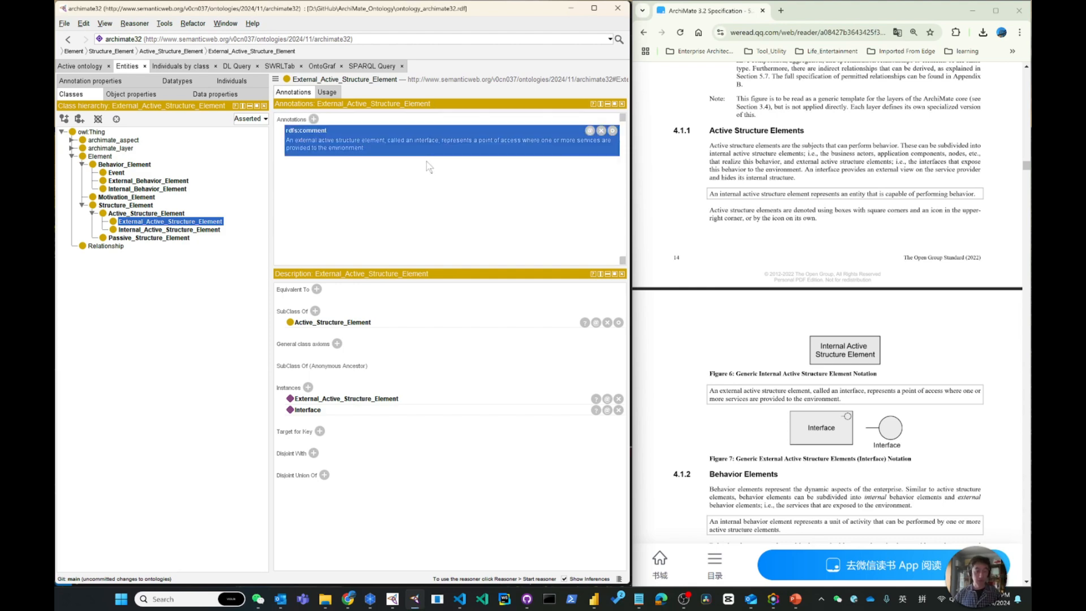
Switch to VS Code and look through the Classes section of ontology_archimate32.rdf for the active structure element comments
{"action": "key", "text": "alt+Tab"}
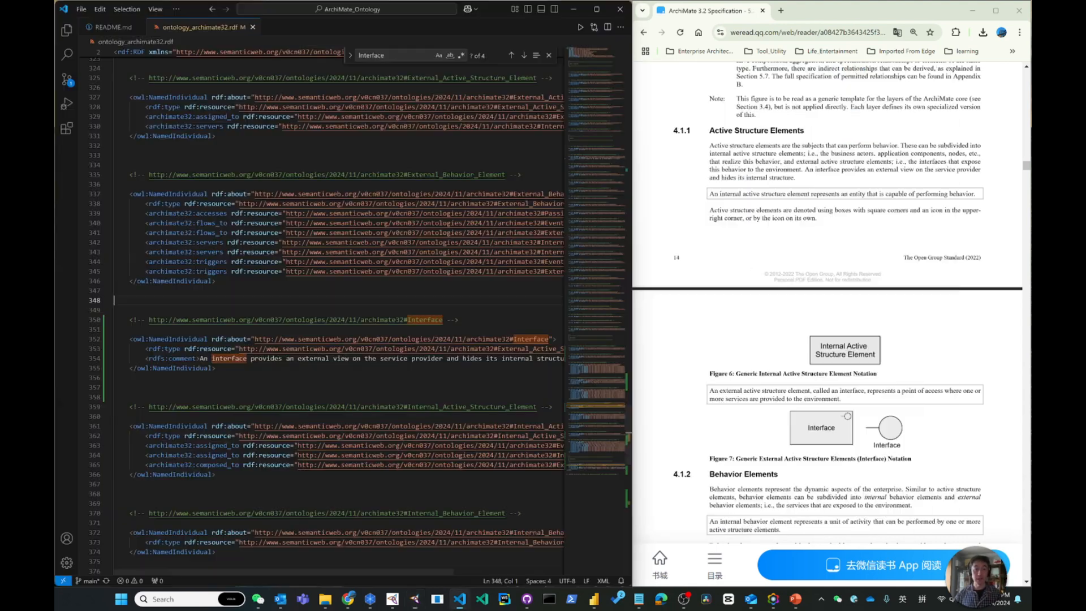
{"action": "scroll", "coordinate": [606, 430], "scroll_direction": "up", "scroll_amount": 2}
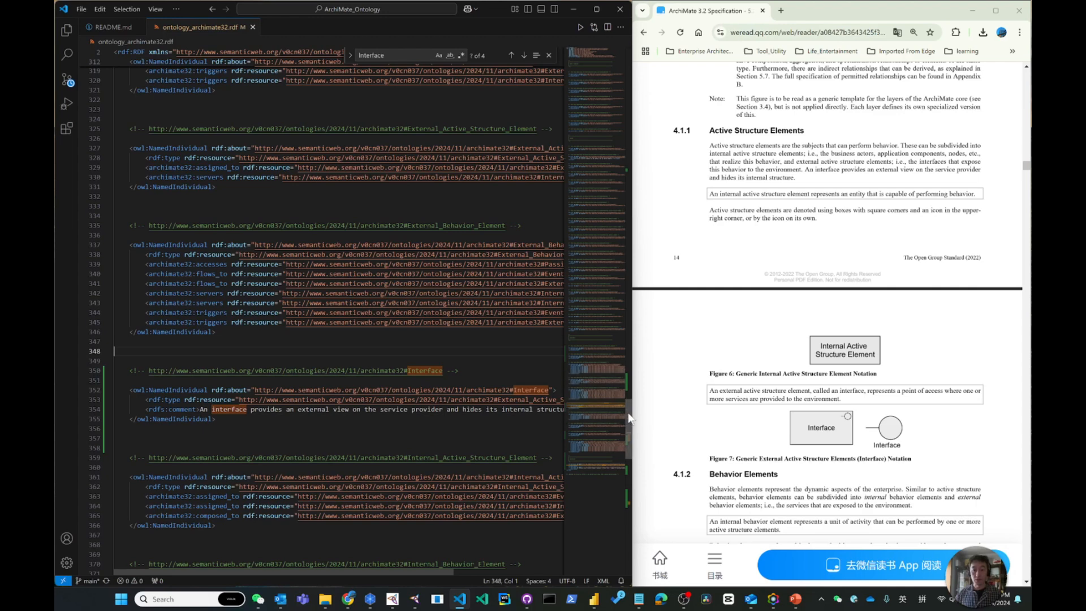
{"action": "left_click", "coordinate": [628, 177]}
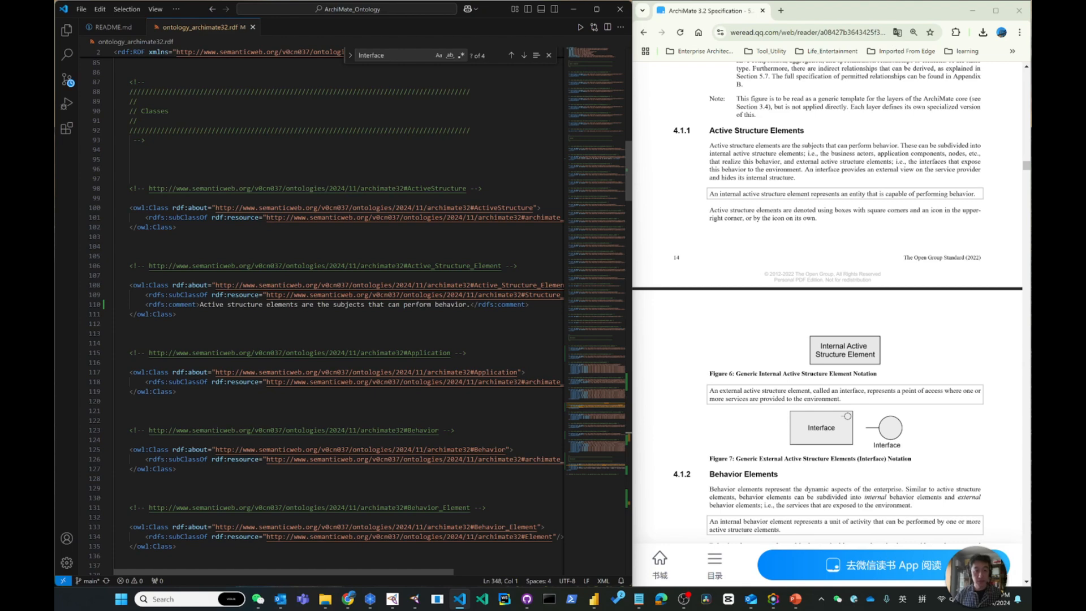
{"action": "scroll", "coordinate": [339, 311], "scroll_direction": "down", "scroll_amount": 9}
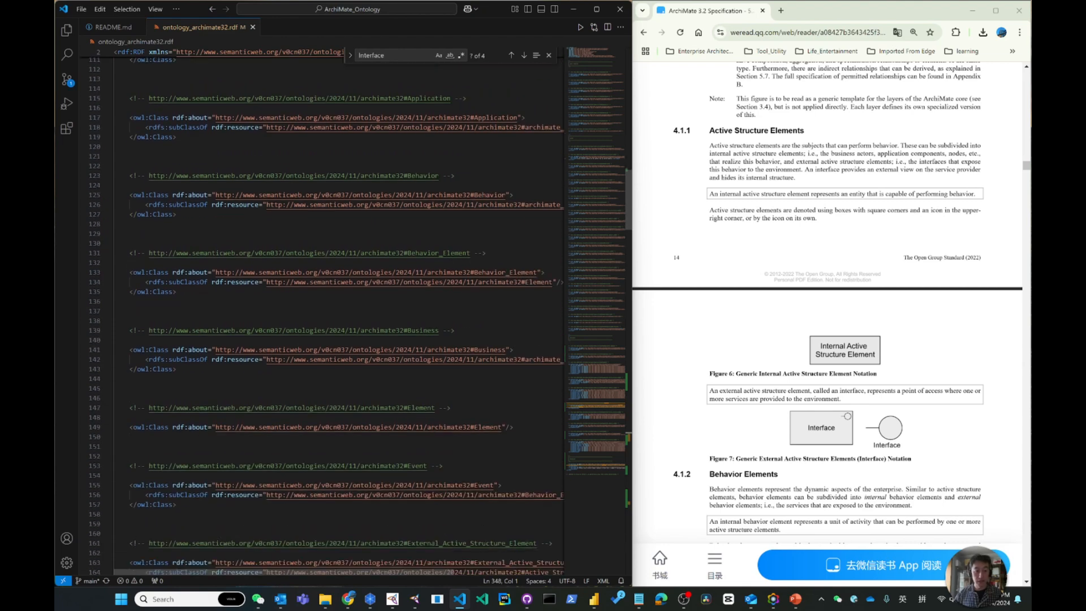
{"action": "scroll", "coordinate": [339, 311], "scroll_direction": "down", "scroll_amount": 20}
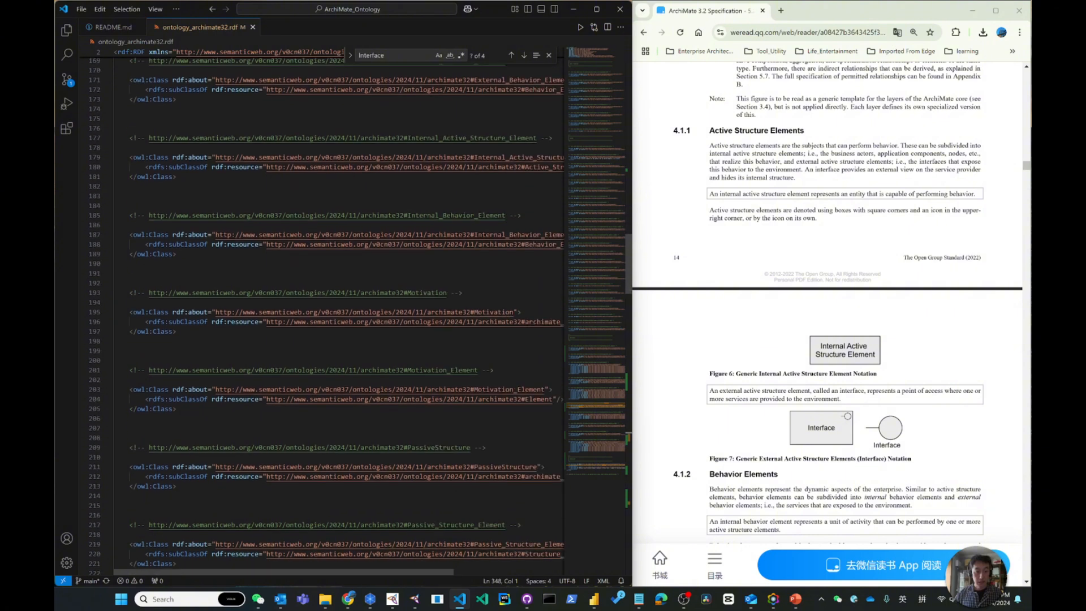
{"action": "scroll", "coordinate": [339, 311], "scroll_direction": "down", "scroll_amount": 20}
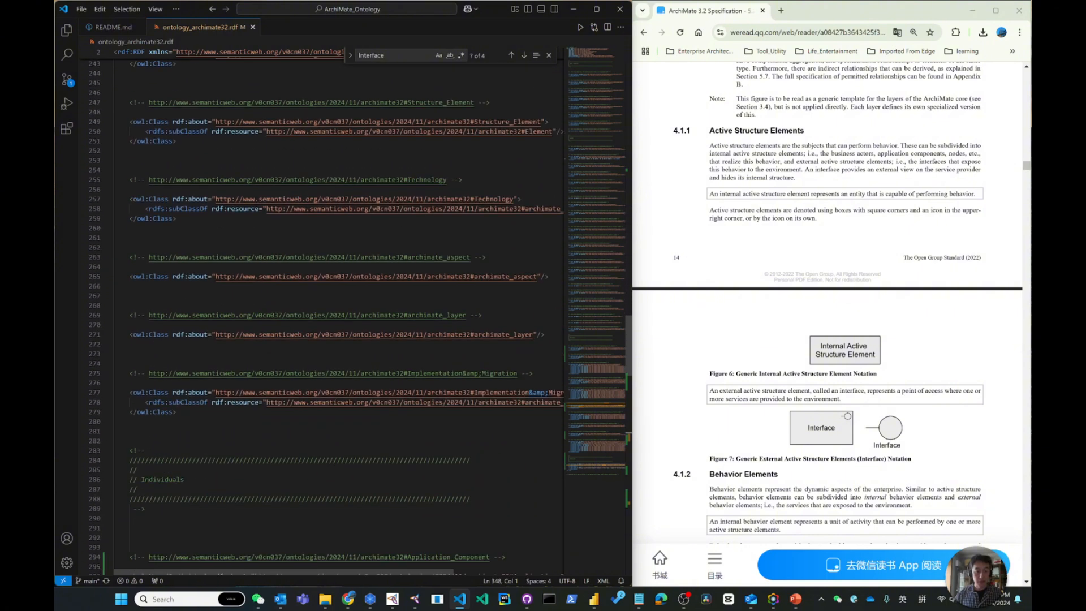
Recheck External_Active_Structure_Element in Protégé, then examine its full class entry in the RDF source in VS Code
{"action": "key", "text": "alt+Tab"}
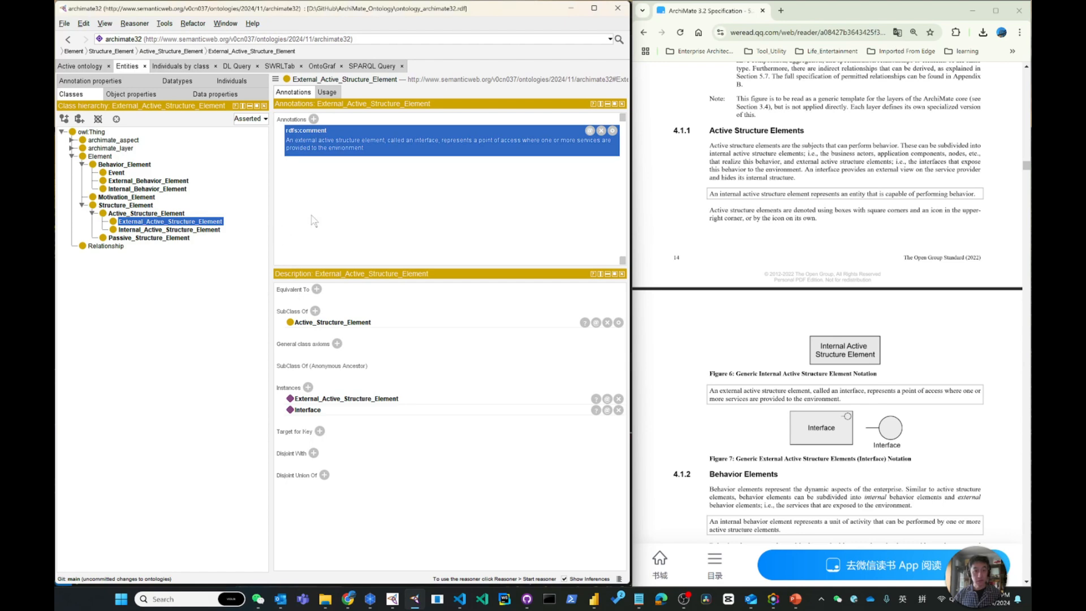
{"action": "left_click", "coordinate": [125, 224]}
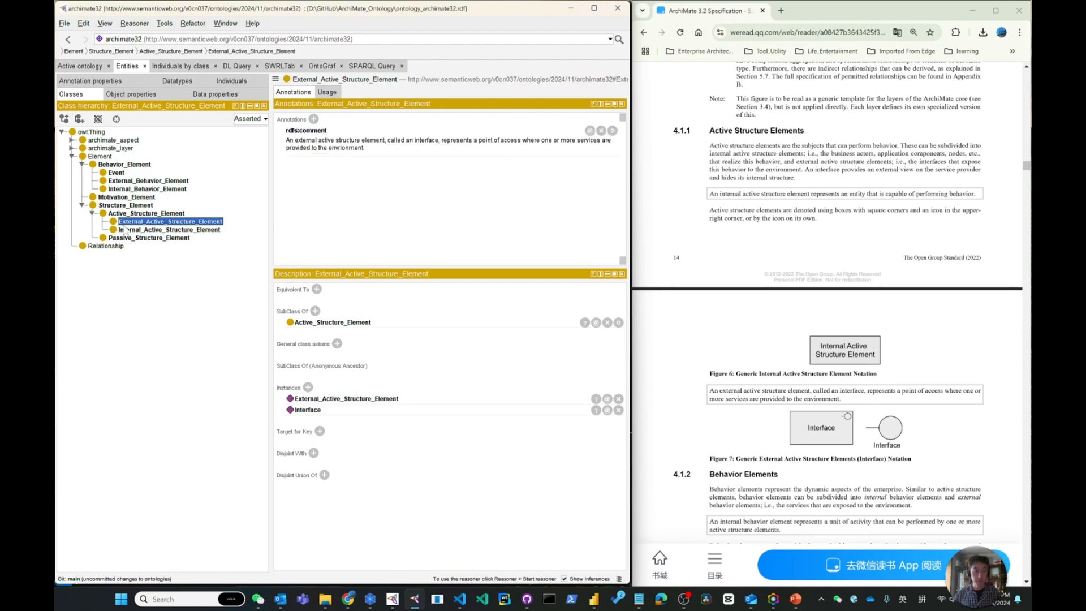
{"action": "key", "text": "alt+Tab"}
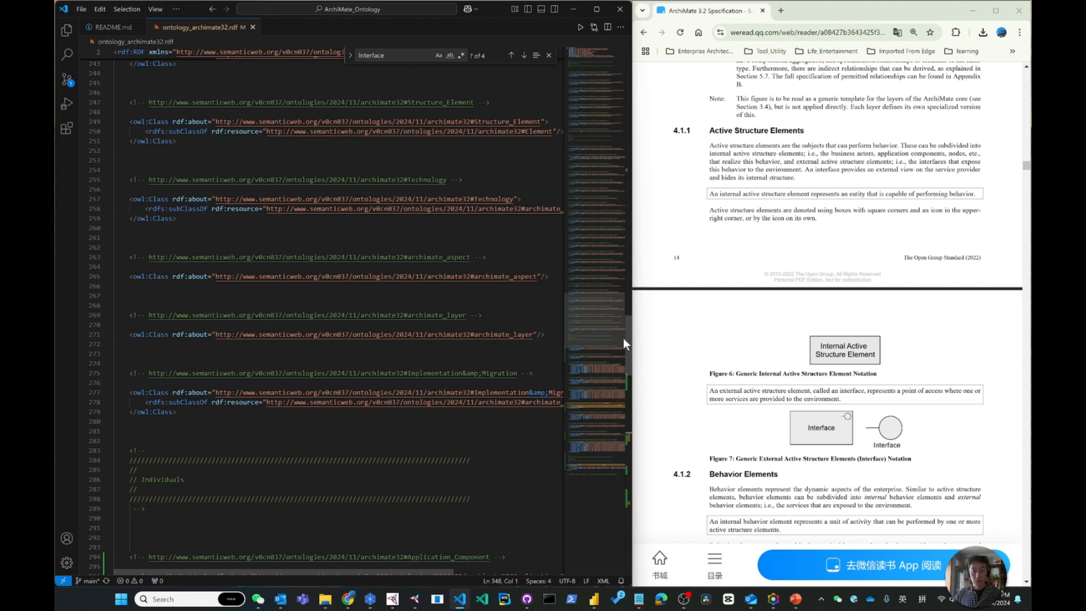
{"action": "left_click_drag", "start_coordinate": [623, 338], "coordinate": [597, 119]}
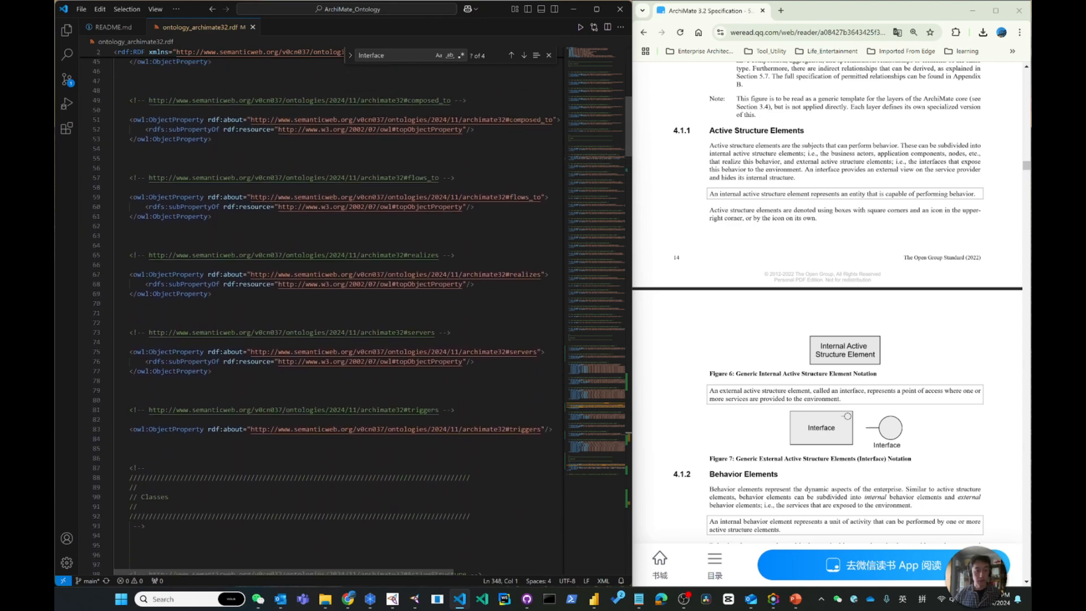
{"action": "scroll", "coordinate": [362, 311], "scroll_direction": "down", "scroll_amount": 1}
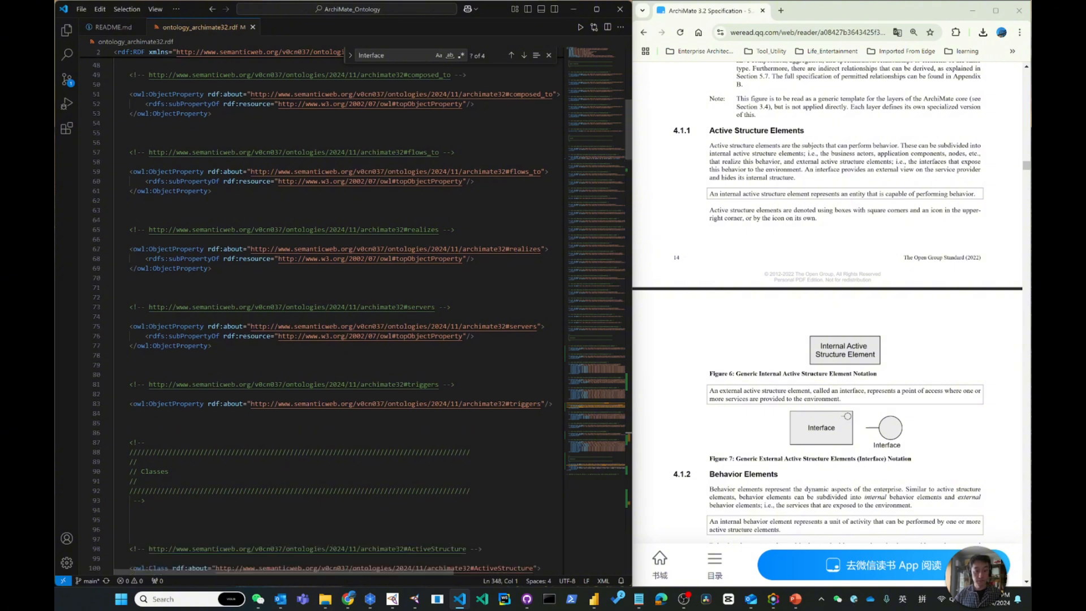
{"action": "scroll", "coordinate": [339, 311], "scroll_direction": "down", "scroll_amount": 10}
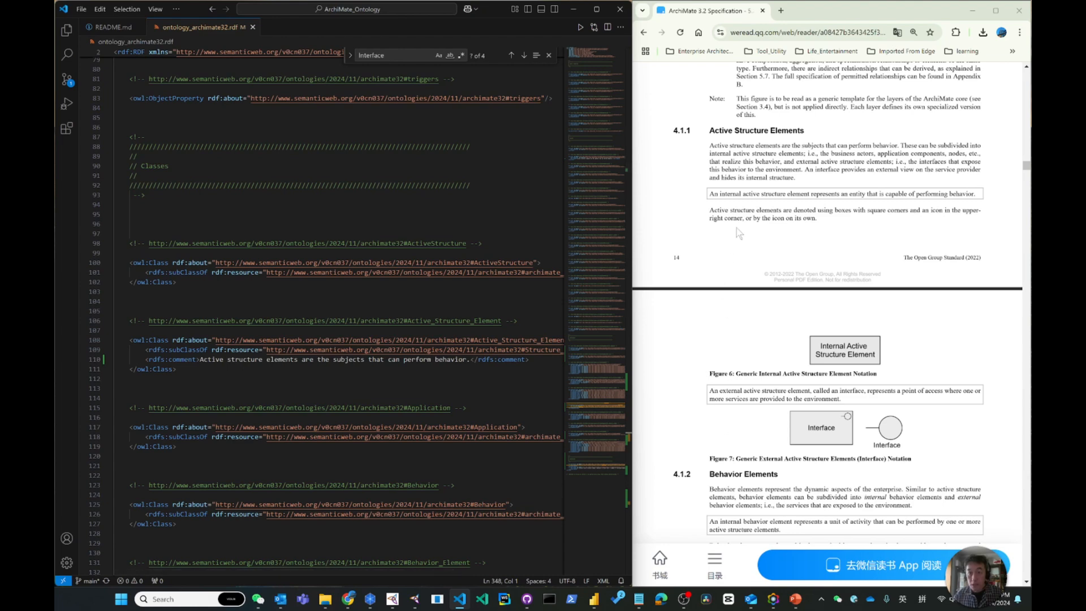
{"action": "scroll", "coordinate": [339, 311], "scroll_direction": "down", "scroll_amount": 5}
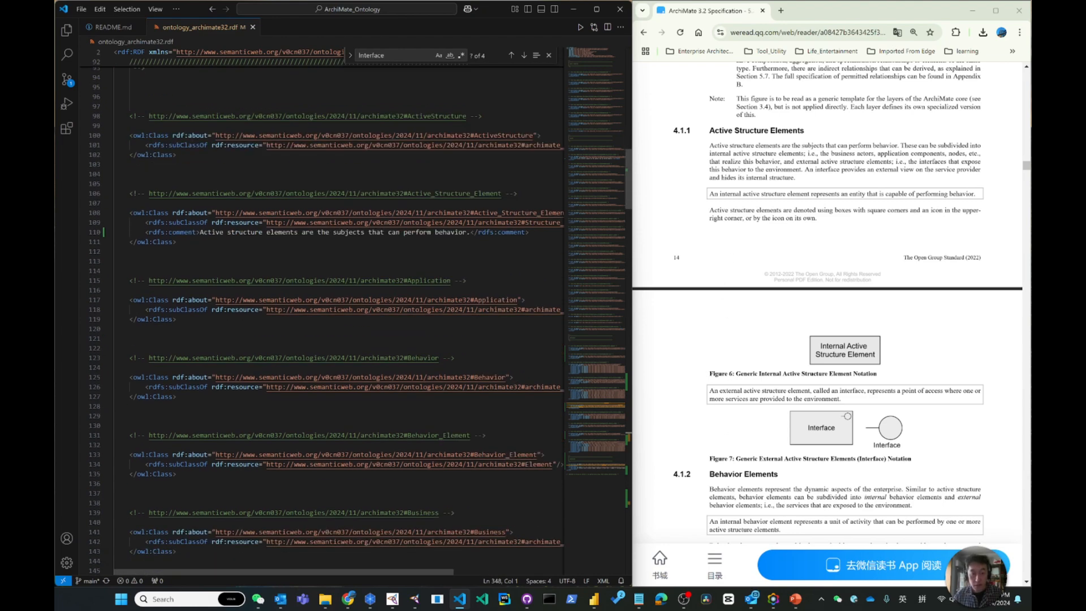
{"action": "scroll", "coordinate": [339, 311], "scroll_direction": "down", "scroll_amount": 10}
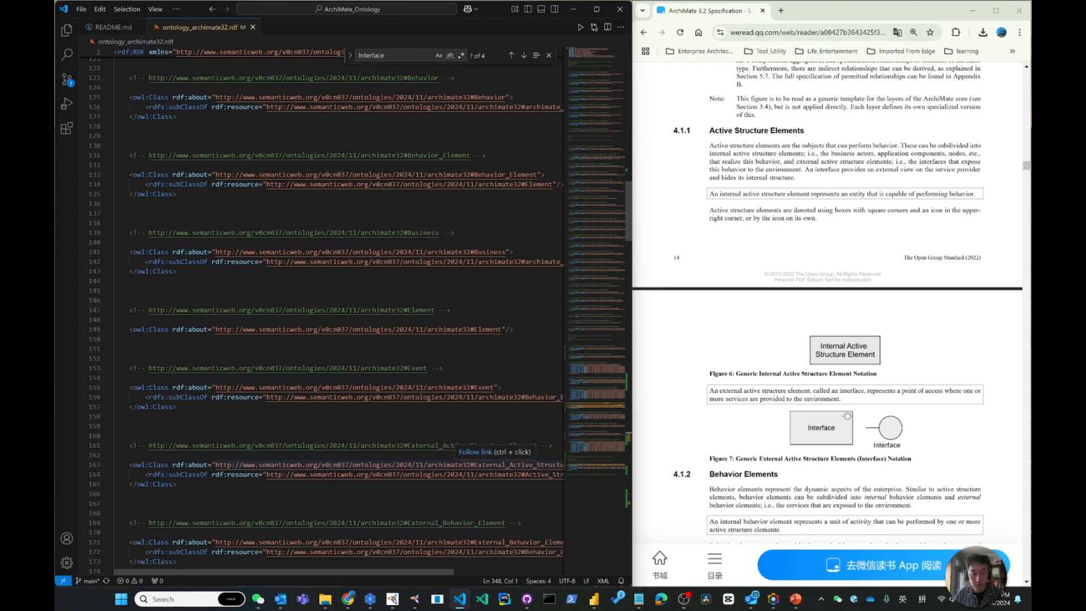
{"action": "left_click_drag", "start_coordinate": [447, 572], "coordinate": [501, 572]}
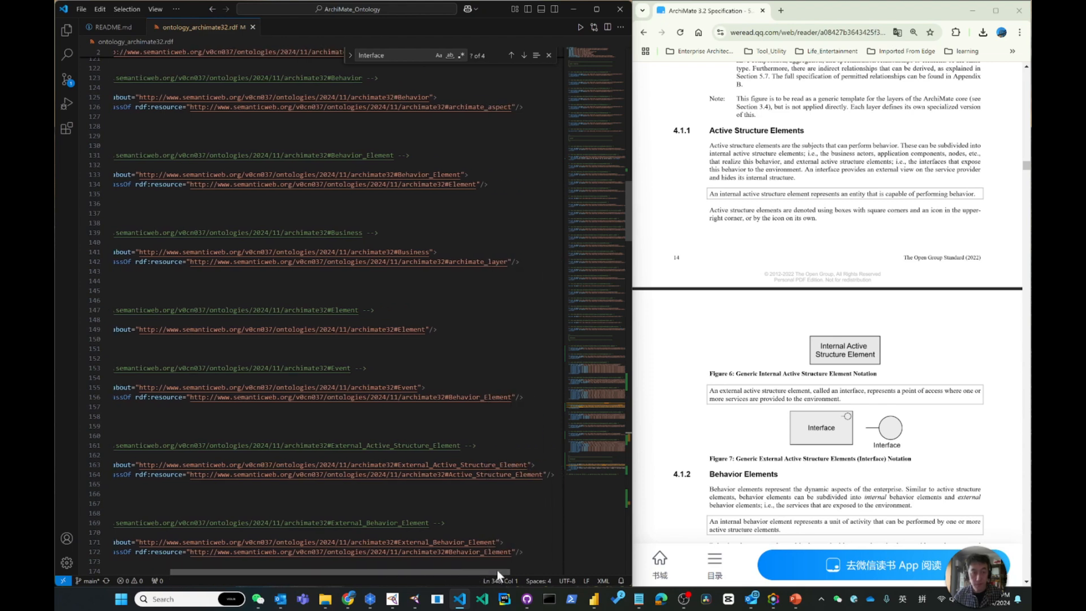
Close and reopen ontology_archimate32.rdf from the project files
{"action": "left_click", "coordinate": [253, 27]}
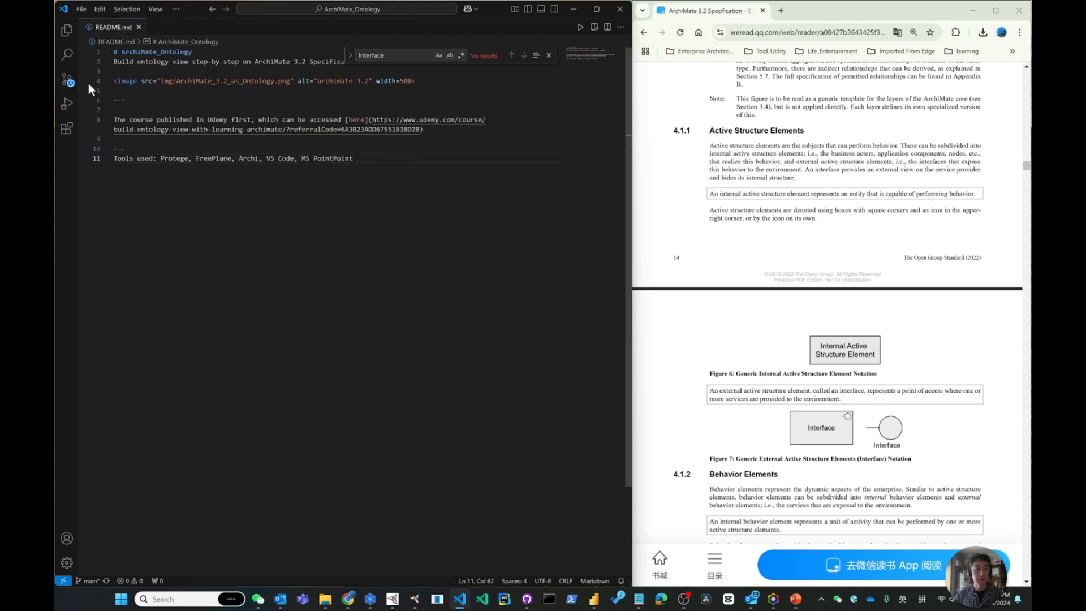
{"action": "left_click", "coordinate": [66, 30]}
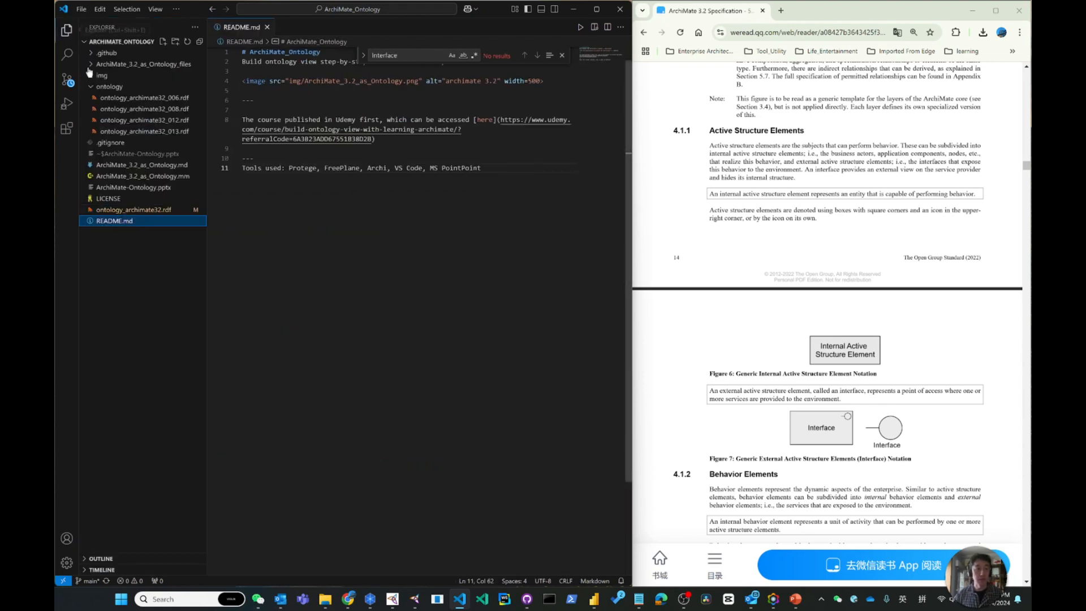
{"action": "left_click", "coordinate": [154, 210]}
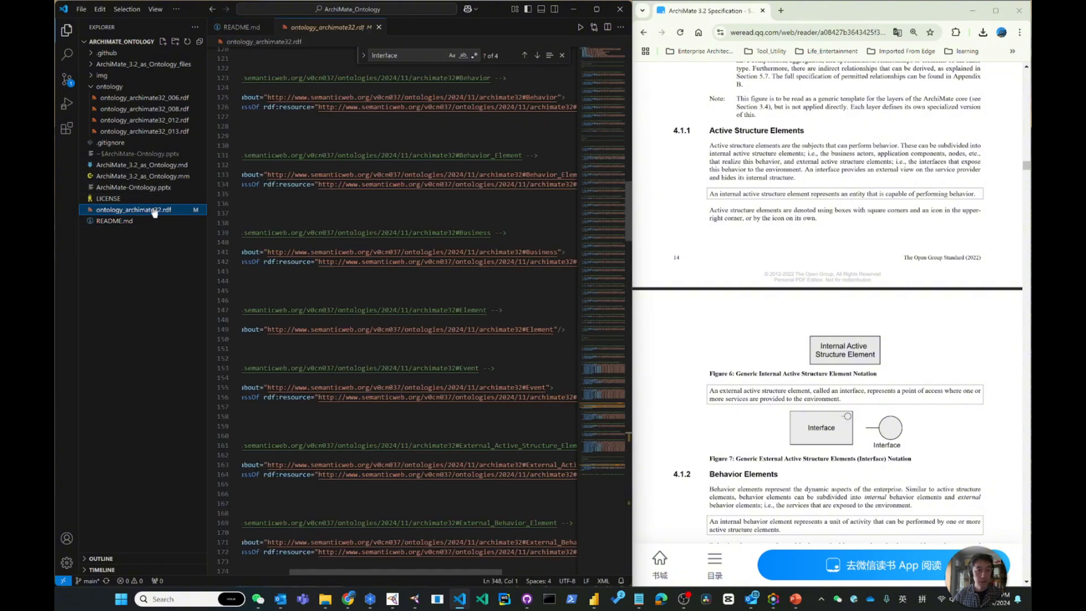
{"action": "left_click", "coordinate": [68, 31]}
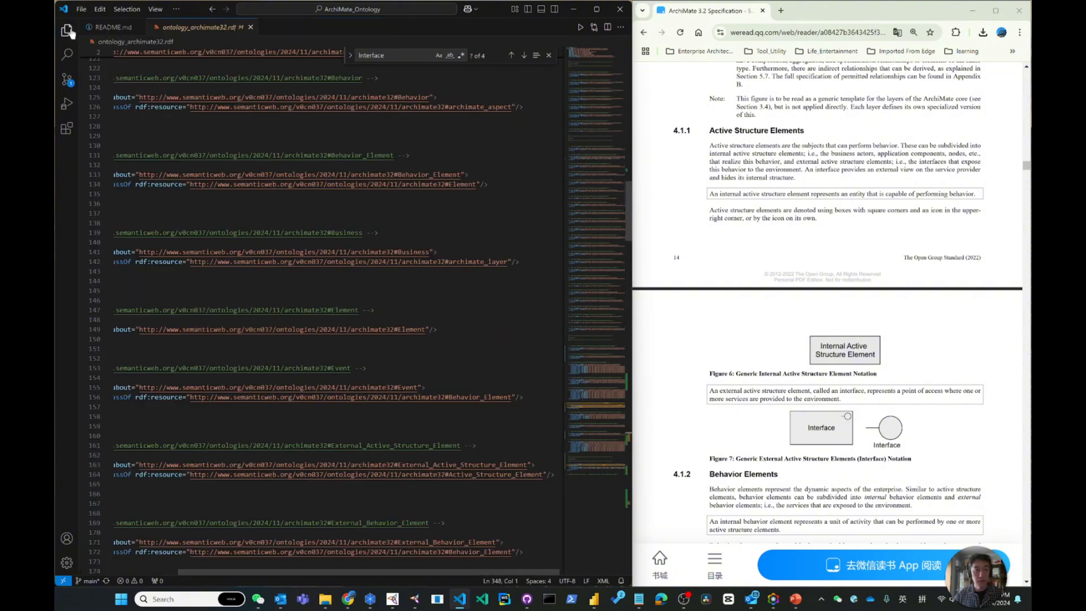
Compare the RDF file's Classes section with its closing Annotations section for the external and internal active structure element comments
{"action": "scroll", "coordinate": [317, 254], "scroll_direction": "down", "scroll_amount": 6}
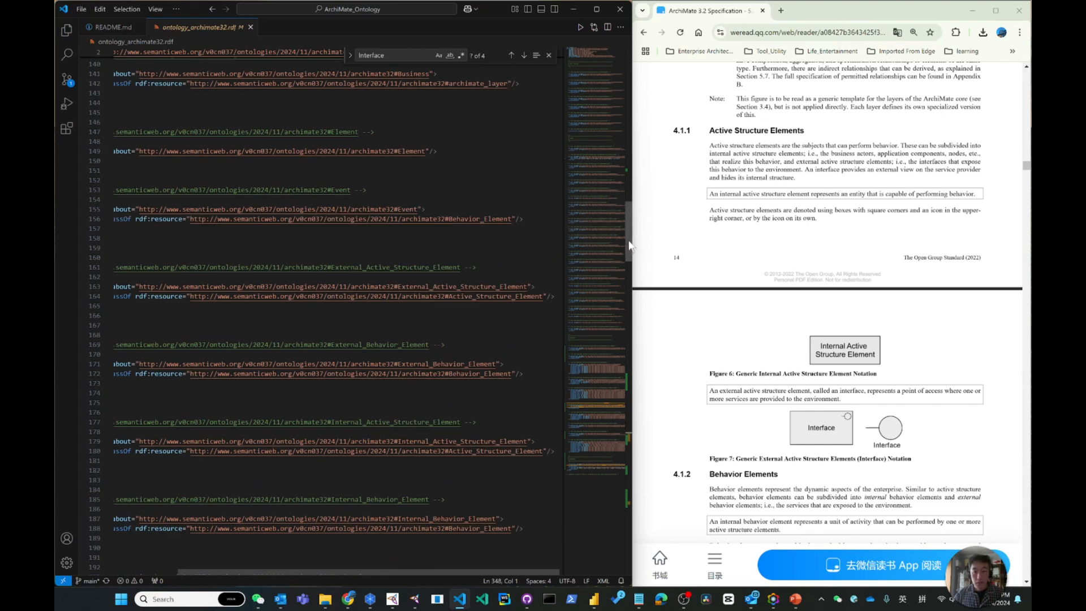
{"action": "left_click_drag", "start_coordinate": [629, 244], "coordinate": [622, 88]}
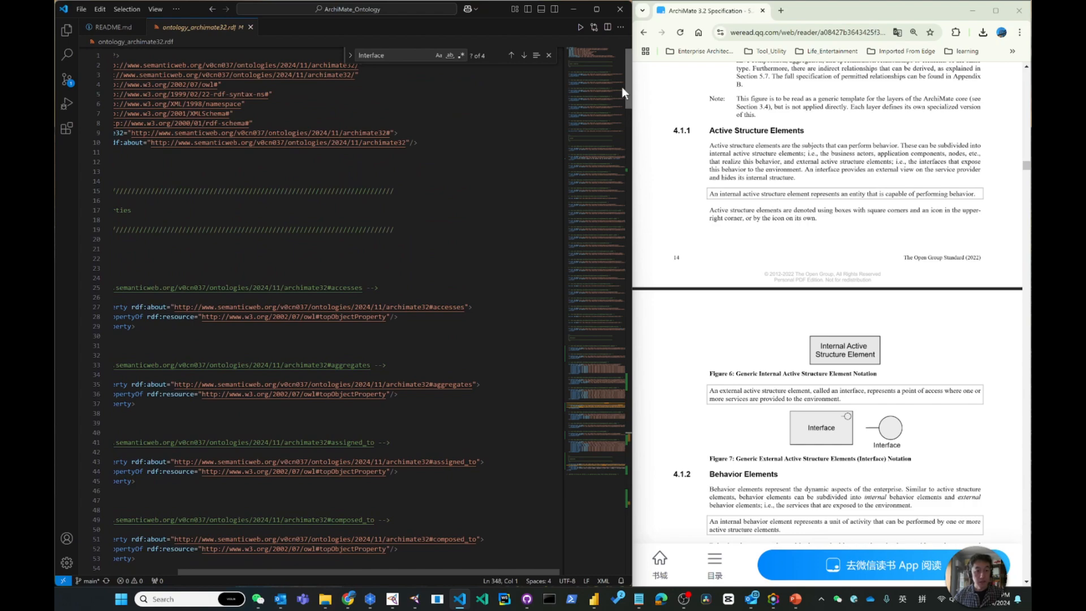
{"action": "left_click_drag", "start_coordinate": [622, 86], "coordinate": [623, 527]}
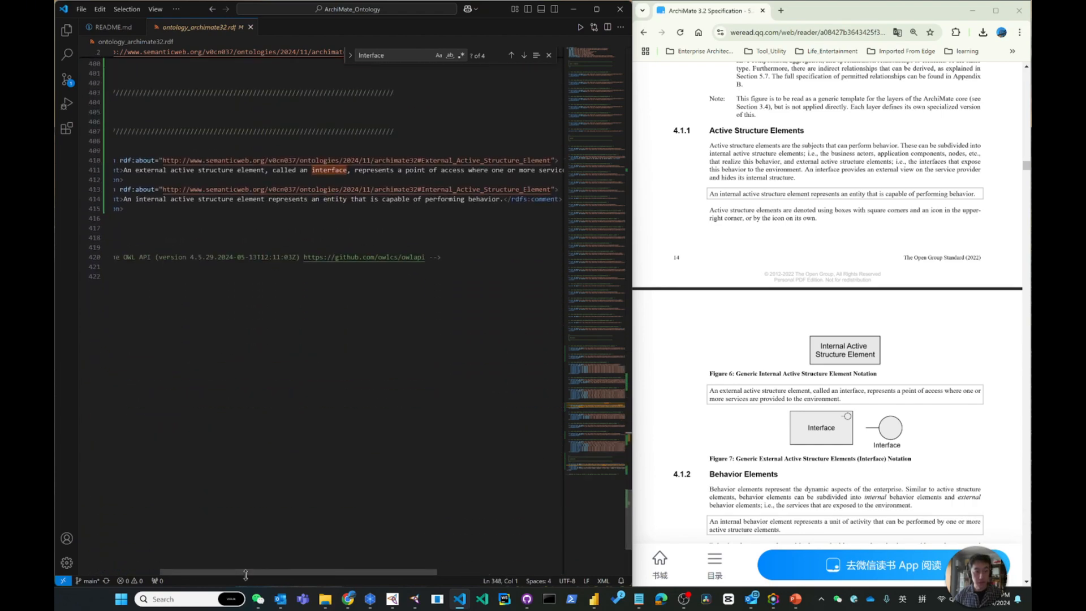
{"action": "left_click_drag", "start_coordinate": [245, 572], "coordinate": [199, 572]}
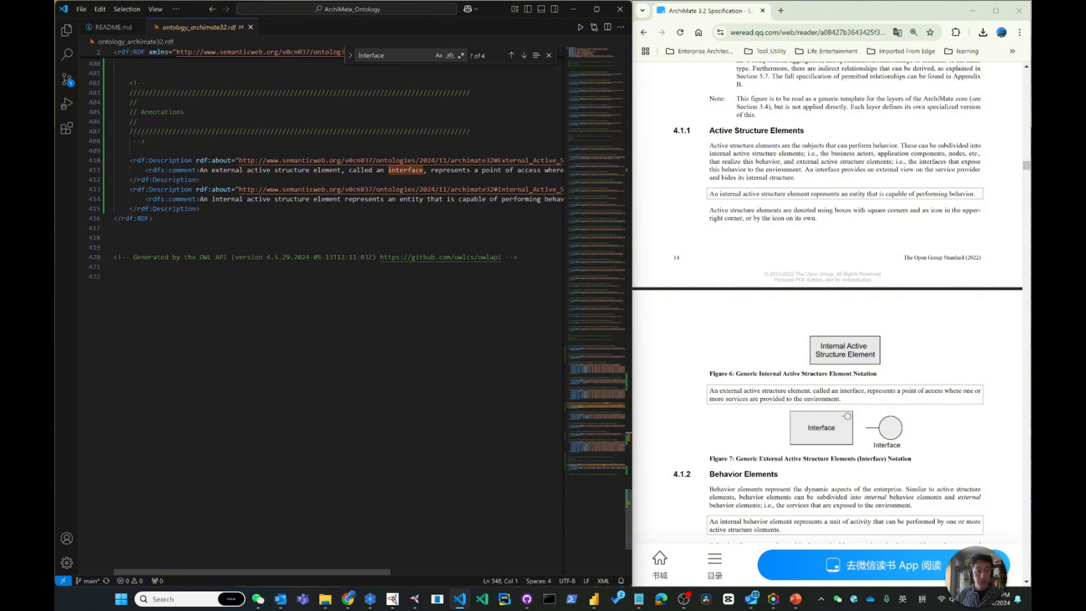
{"action": "left_click_drag", "start_coordinate": [335, 569], "coordinate": [234, 569]}
{"action": "left_click_drag", "start_coordinate": [628, 518], "coordinate": [615, 172]}
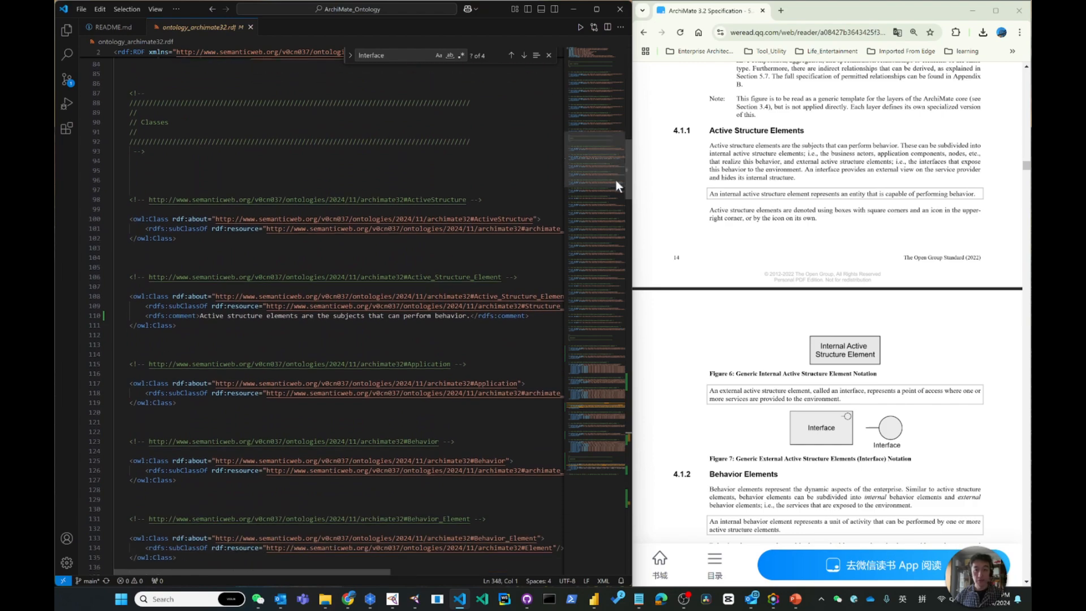
{"action": "left_click_drag", "start_coordinate": [629, 173], "coordinate": [630, 528]}
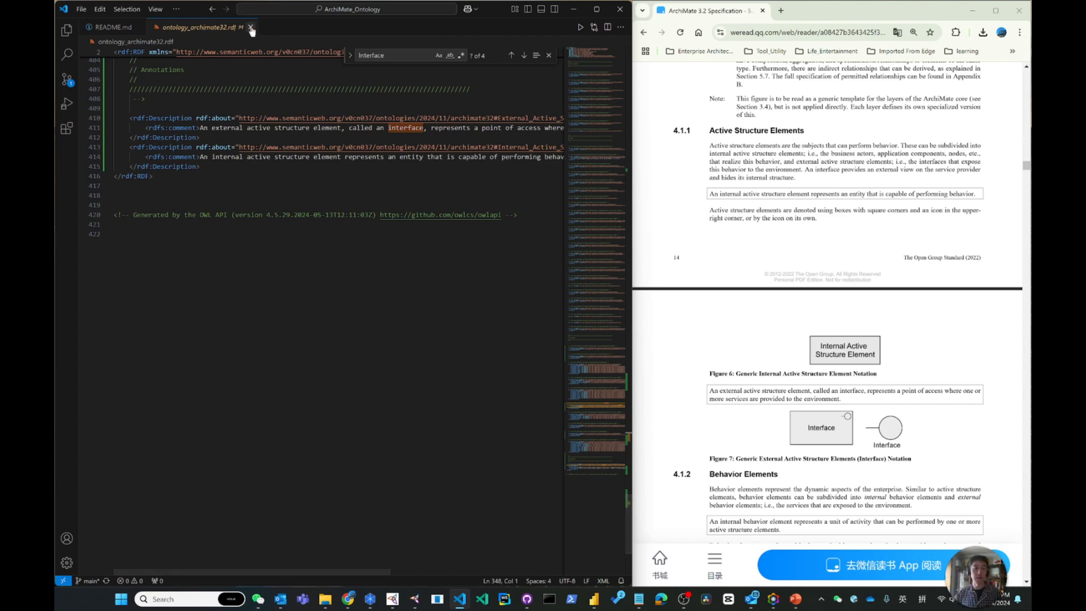
Close ontology_archimate32.rdf and the text search, show the project file list, and return to Protégé
{"action": "key", "text": "ctrl+w"}
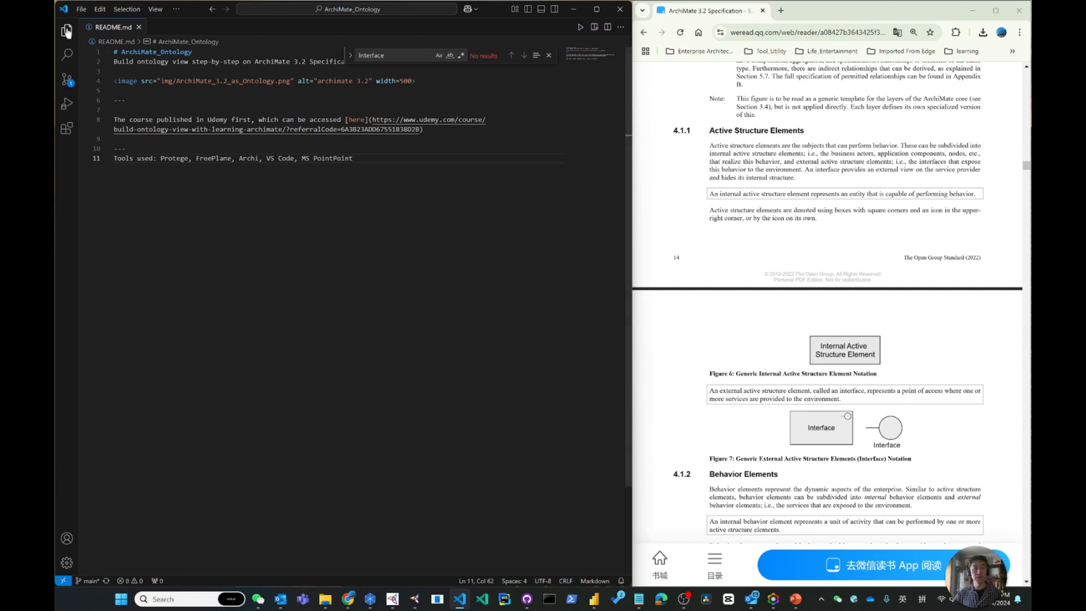
{"action": "left_click", "coordinate": [69, 32]}
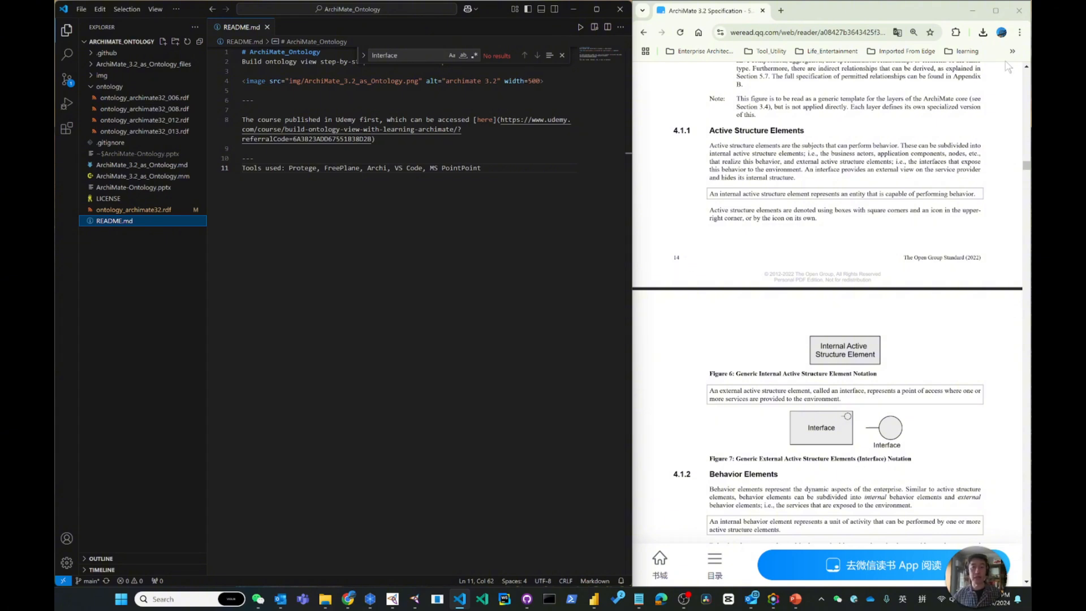
{"action": "left_click", "coordinate": [560, 57]}
{"action": "left_click", "coordinate": [561, 56]}
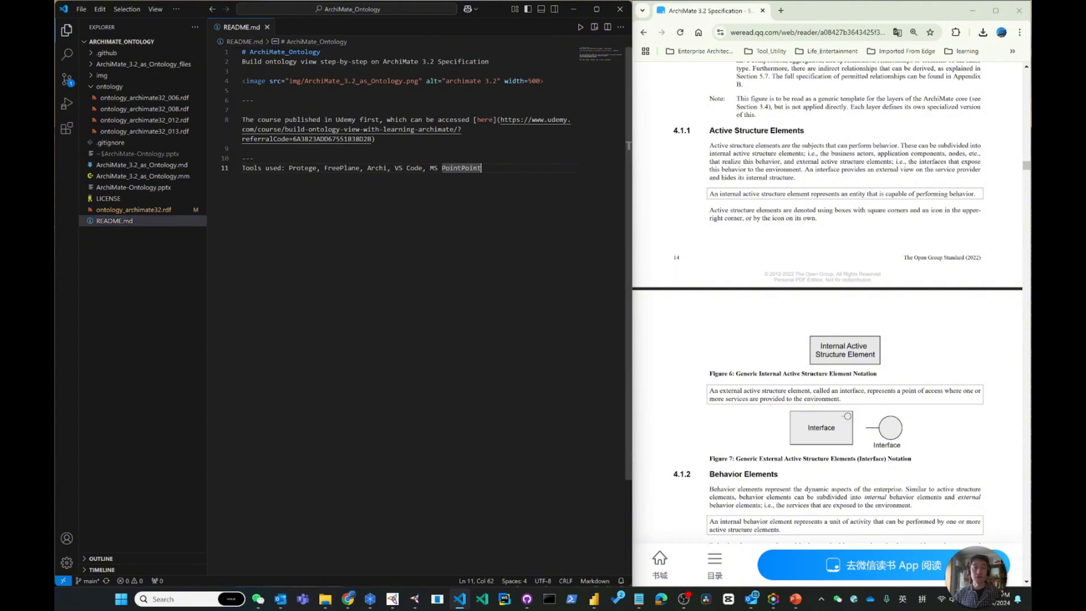
{"action": "left_click", "coordinate": [572, 16]}
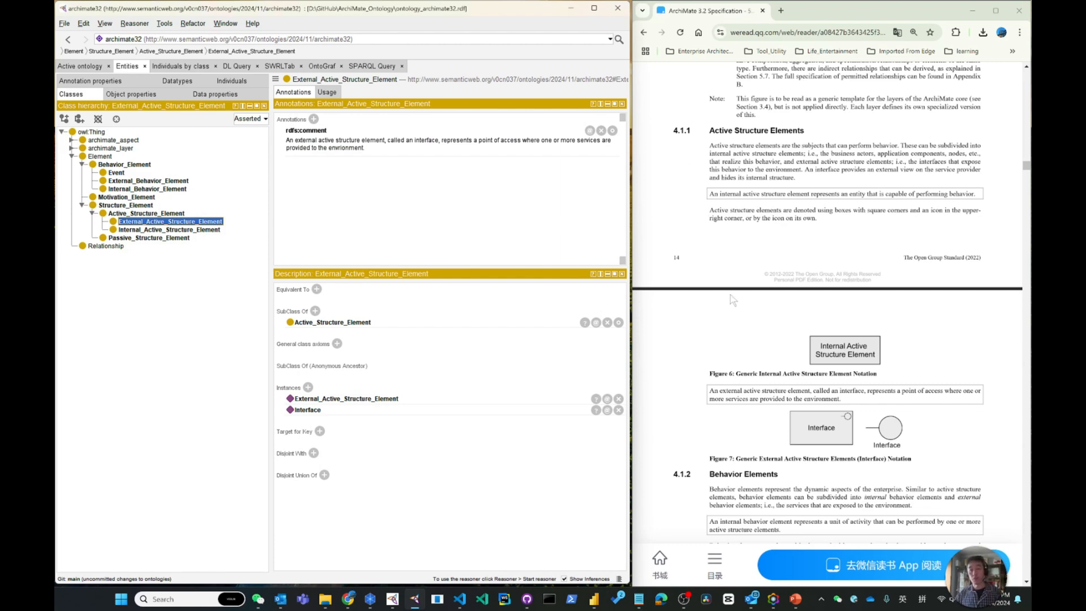
Read section 4.1.2, Behavior Elements, in the ArchiMate 3.2 specification
{"action": "scroll", "coordinate": [733, 299], "scroll_direction": "down", "scroll_amount": 3}
{"action": "scroll", "coordinate": [733, 299], "scroll_direction": "down", "scroll_amount": 2}
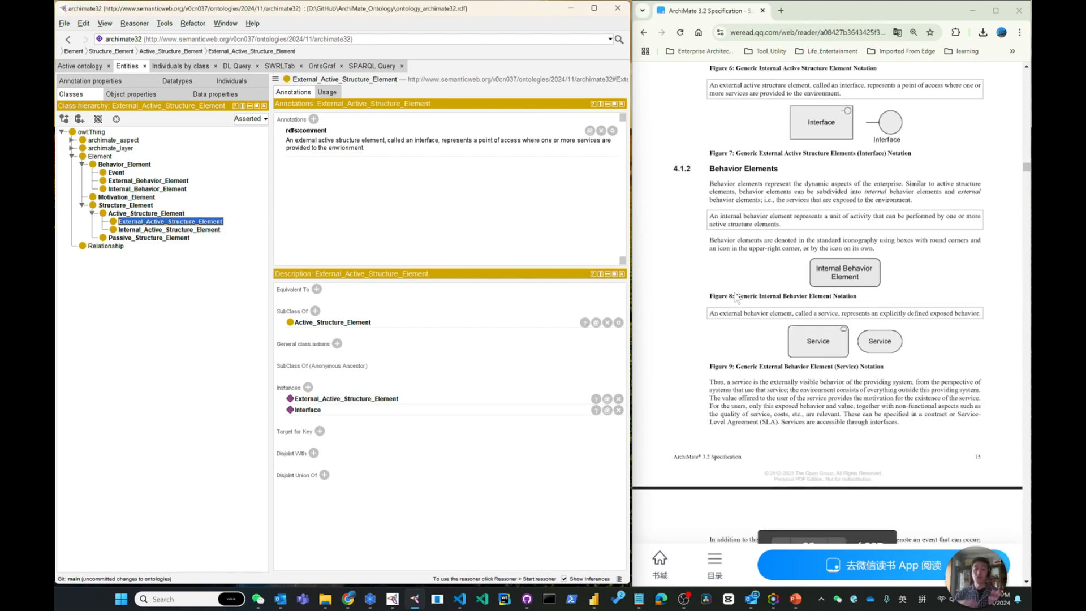